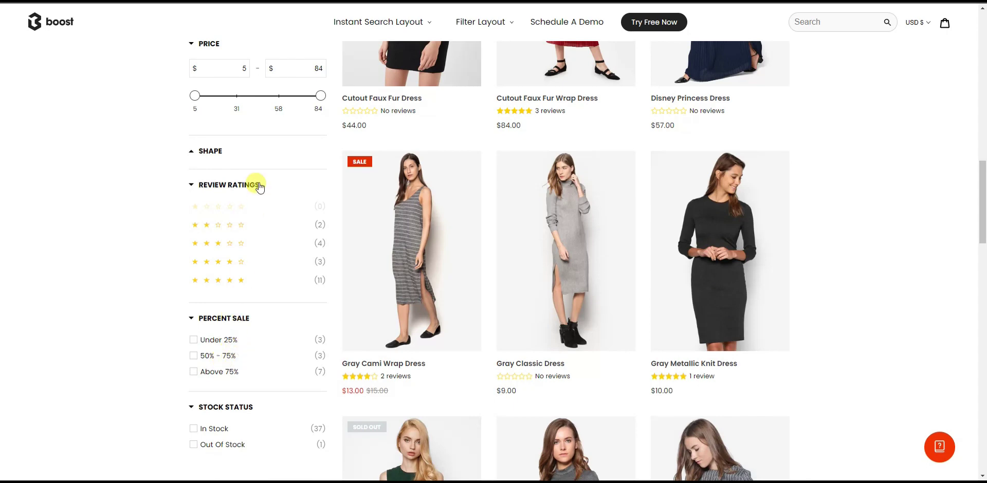
Examine the vertical filter options for collection, brands, color, size, price, review ratings and percent sale on the Tops collection.
scroll(178, 255, up, 1)
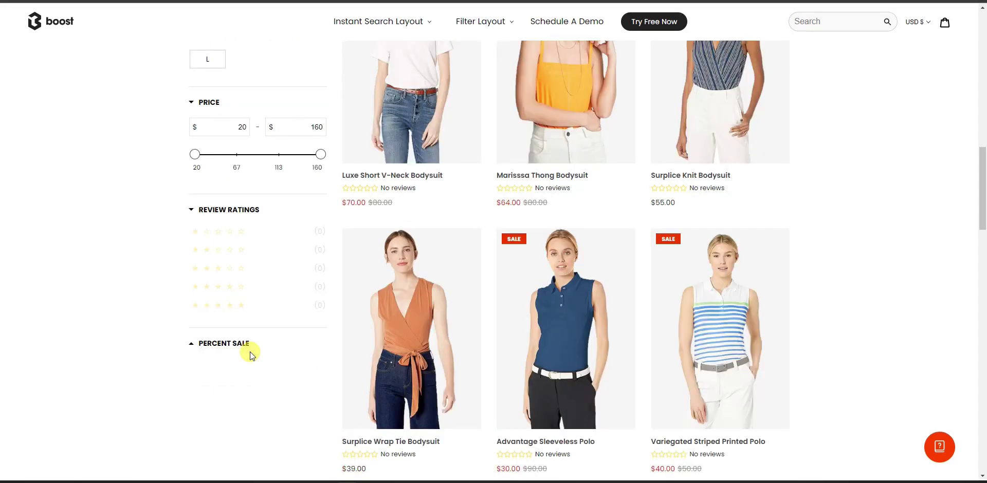
scroll(241, 357, up, 2)
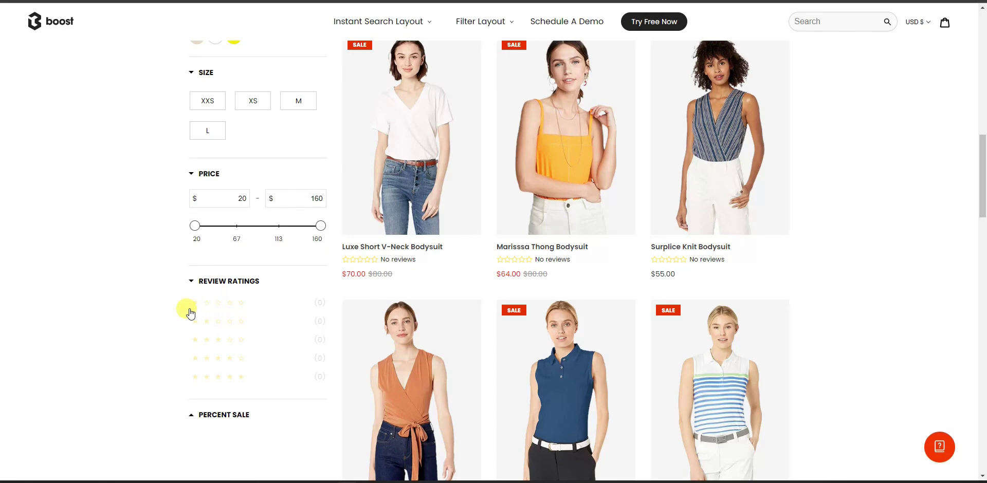
scroll(190, 312, up, 4)
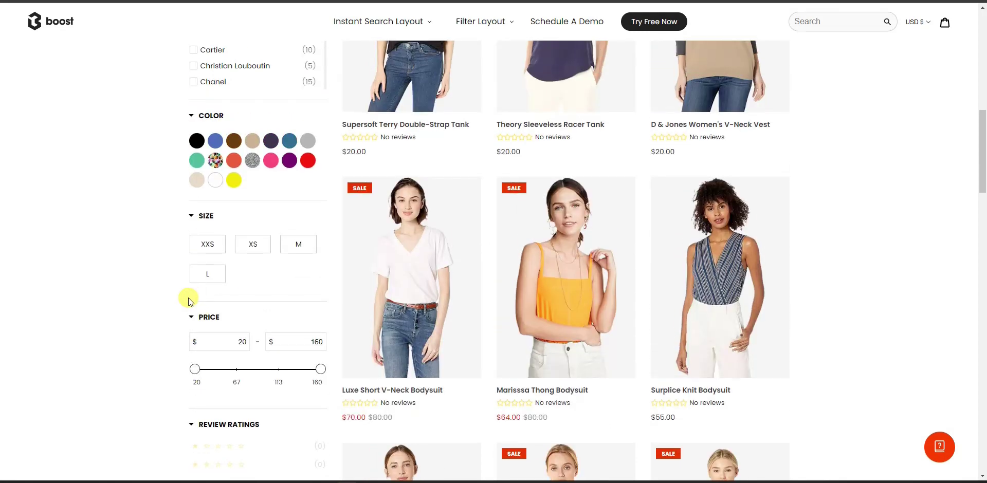
scroll(188, 302, up, 2)
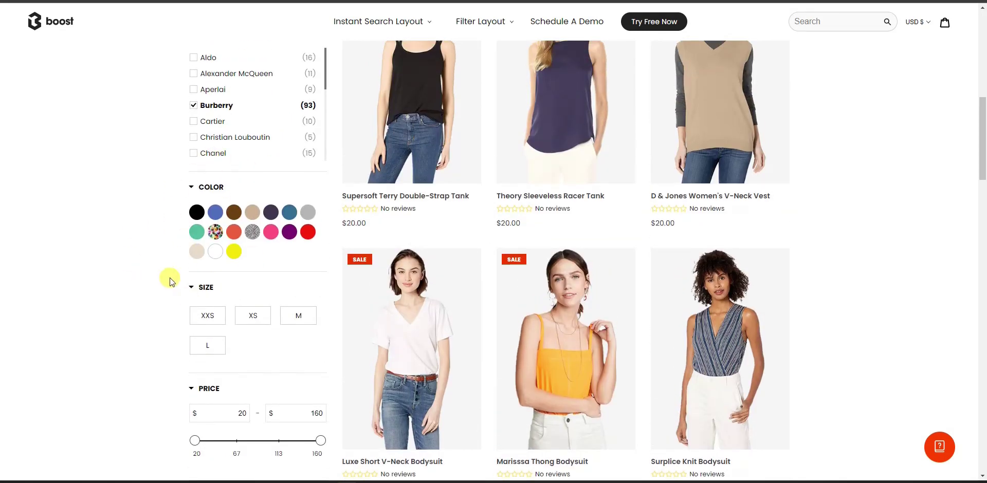
scroll(216, 257, up, 5)
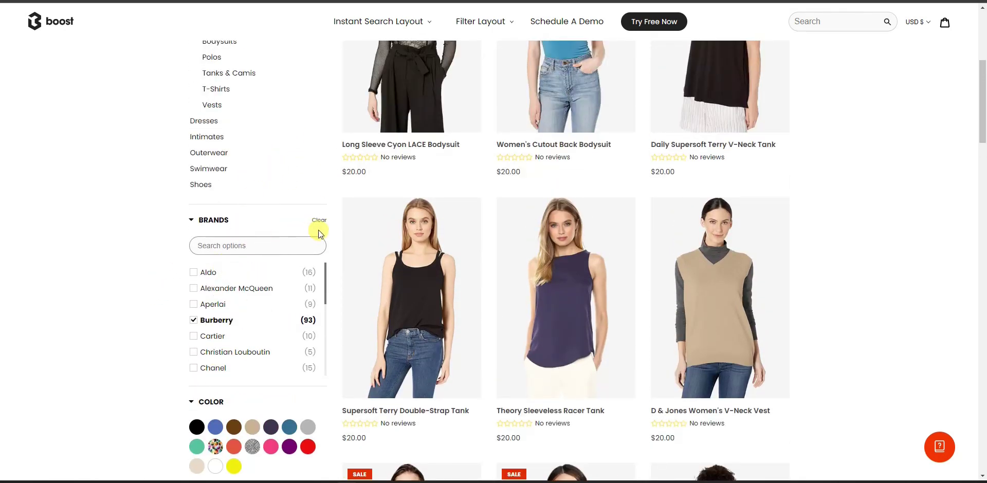
scroll(257, 226, up, 2)
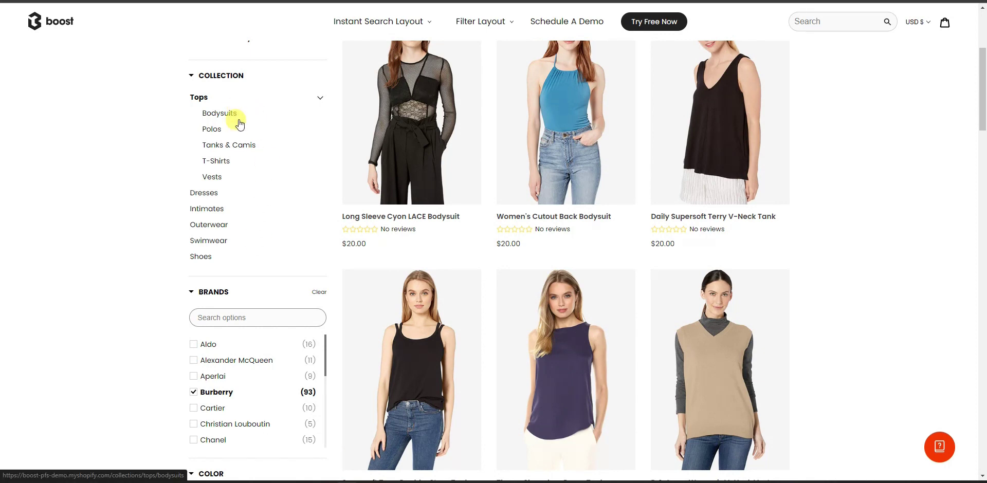
scroll(238, 92, down, 5)
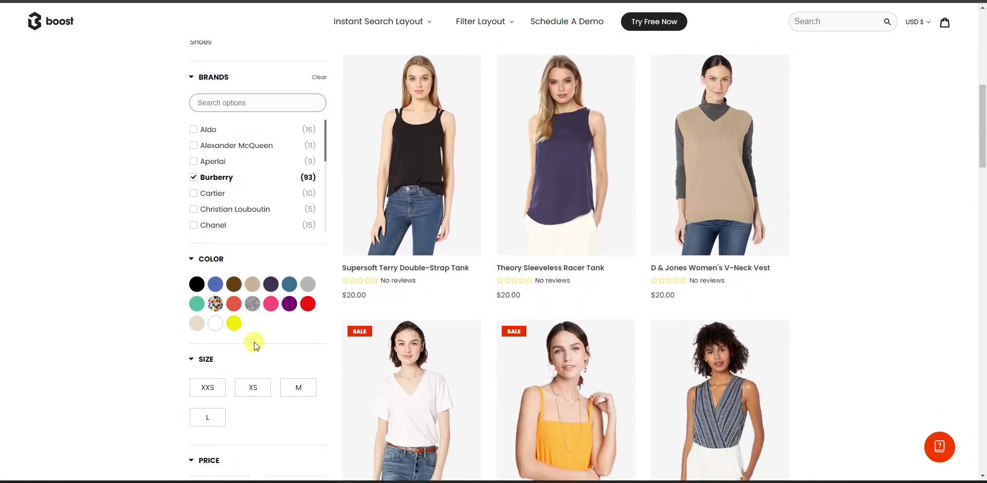
scroll(254, 341, up, 3)
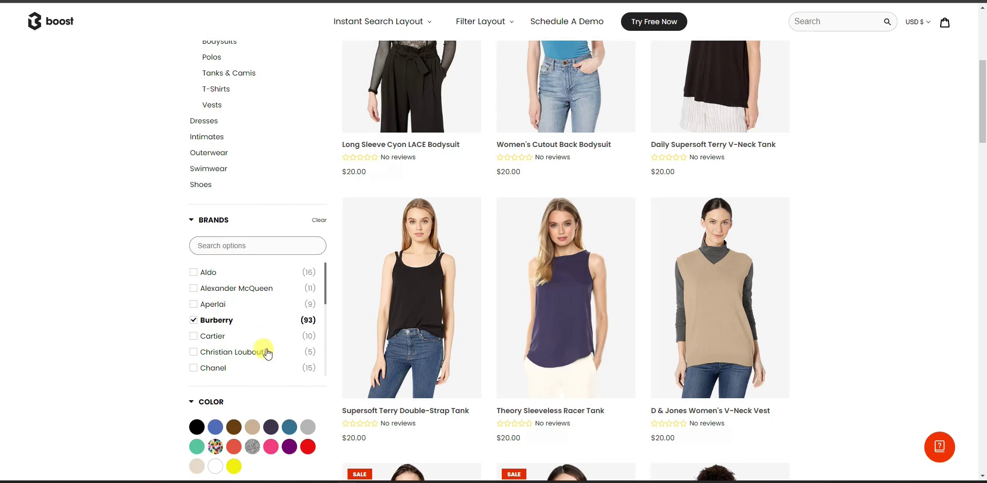
scroll(262, 347, up, 2)
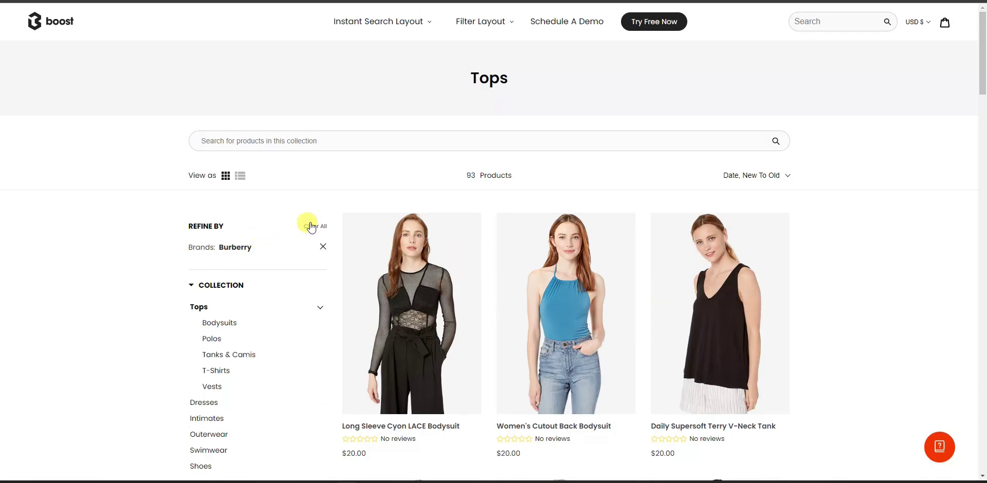
Open the Horizontal layout filter demo and filter its products by the Burberry brand.
mouse_move(494, 23)
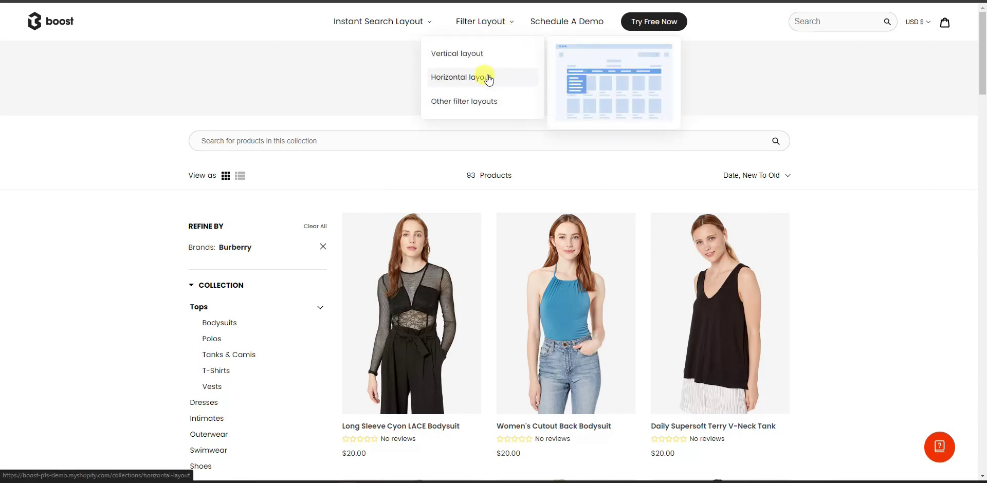
click(488, 79)
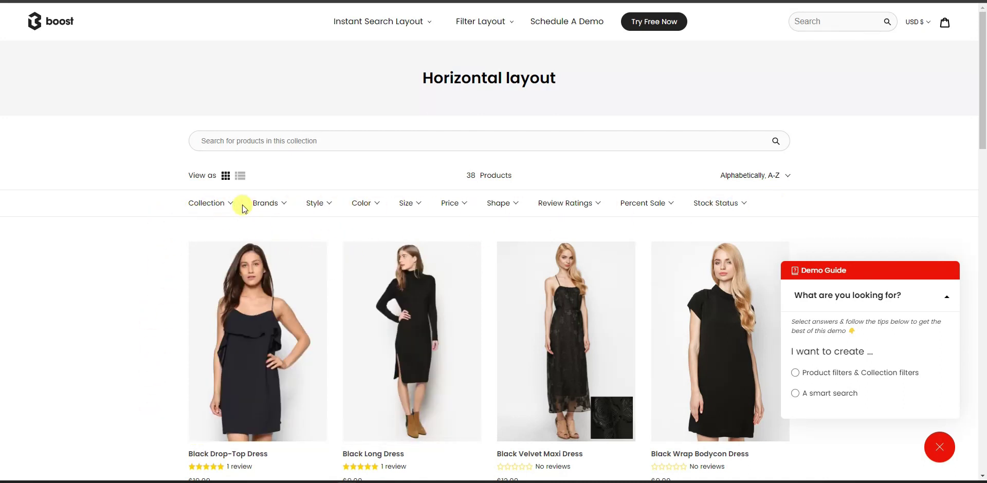
click(283, 209)
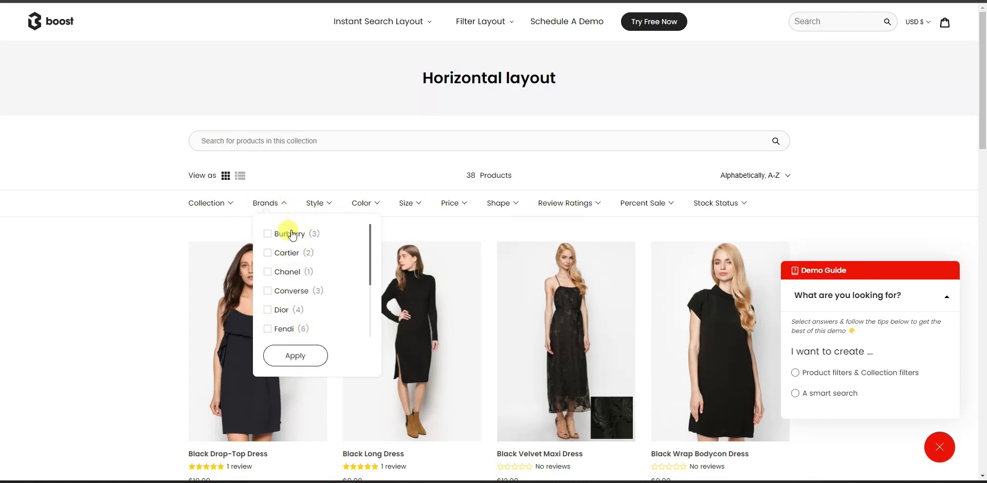
click(303, 354)
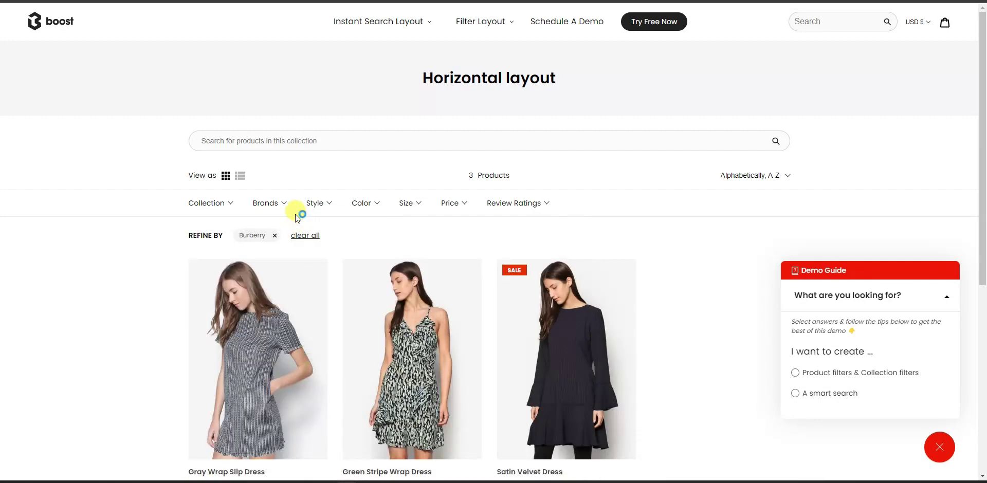
Check the Style filter, and narrow the Burberry products to size S.
click(328, 206)
click(329, 206)
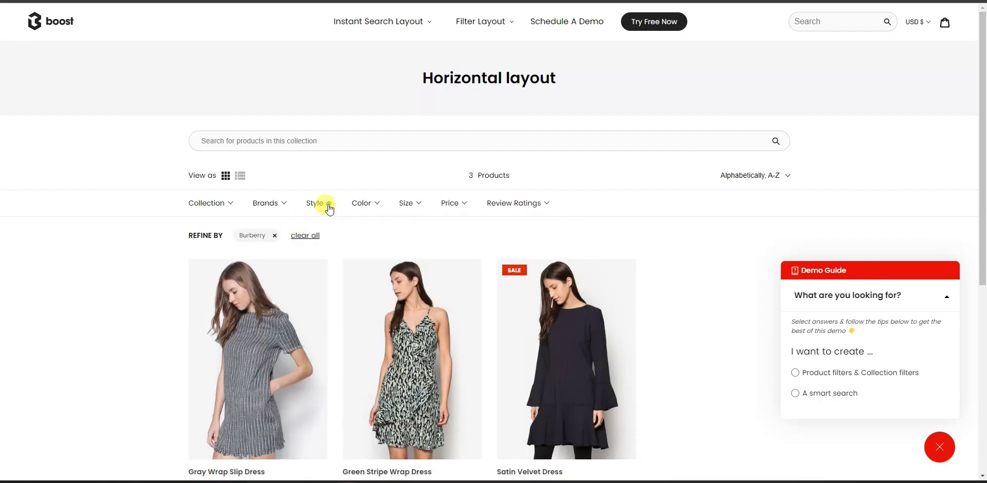
click(417, 207)
click(470, 235)
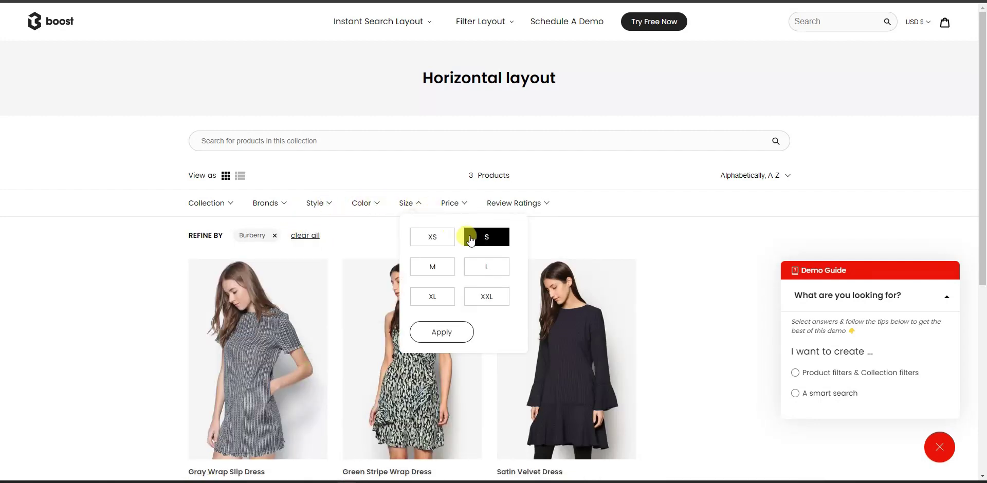
click(451, 331)
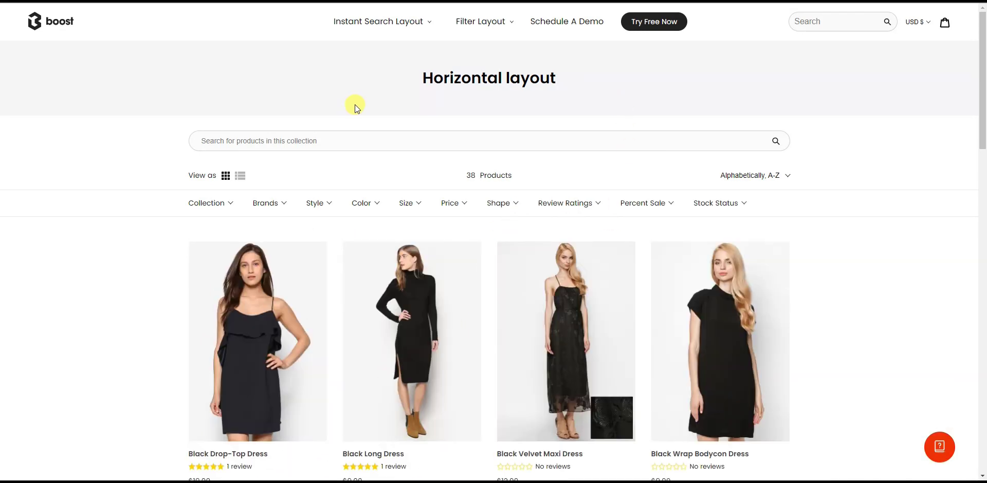
Open the Off canvas - Left side demo from the other filter layouts.
mouse_move(486, 26)
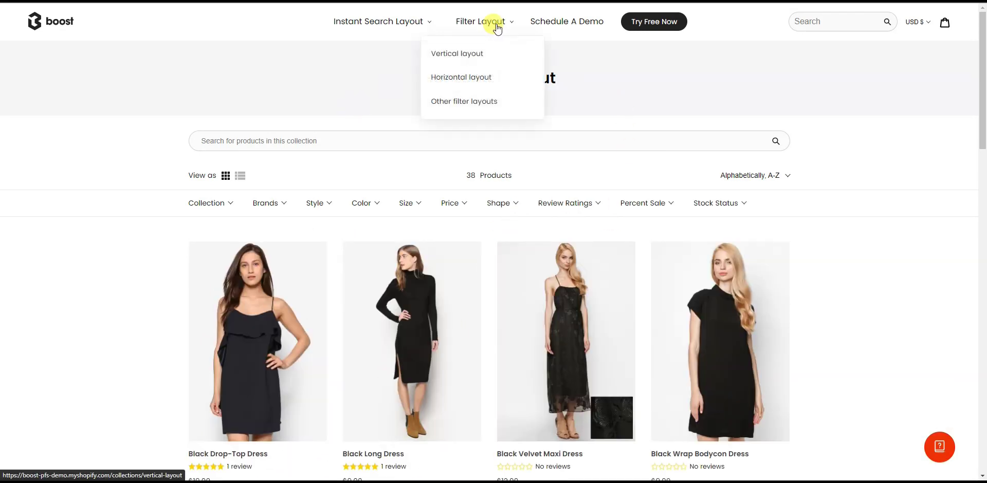
mouse_move(483, 107)
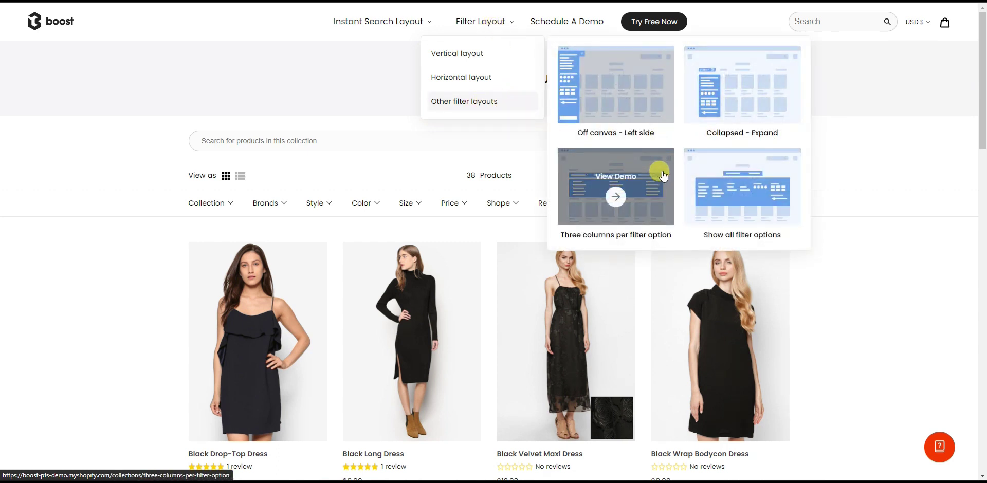
click(625, 97)
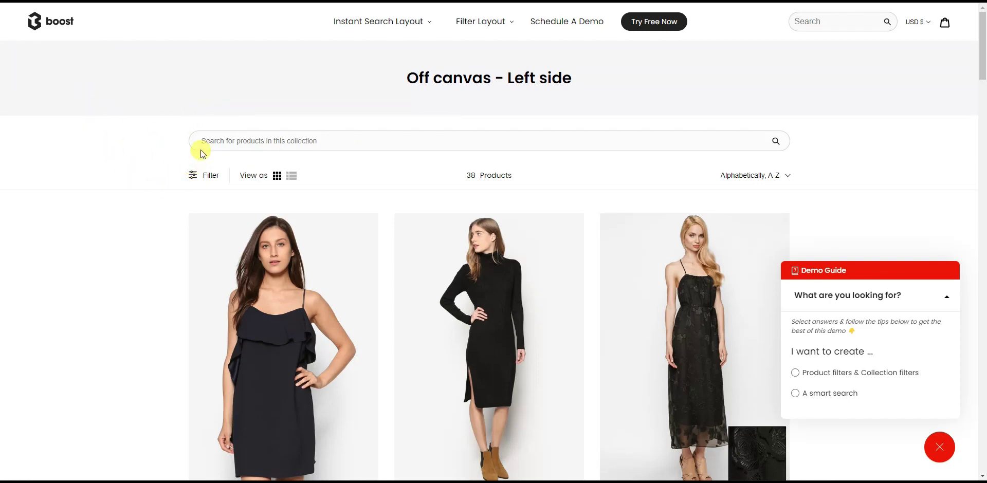
Look through the collection, brands, style and color options of the off-canvas filter, and close it.
click(208, 177)
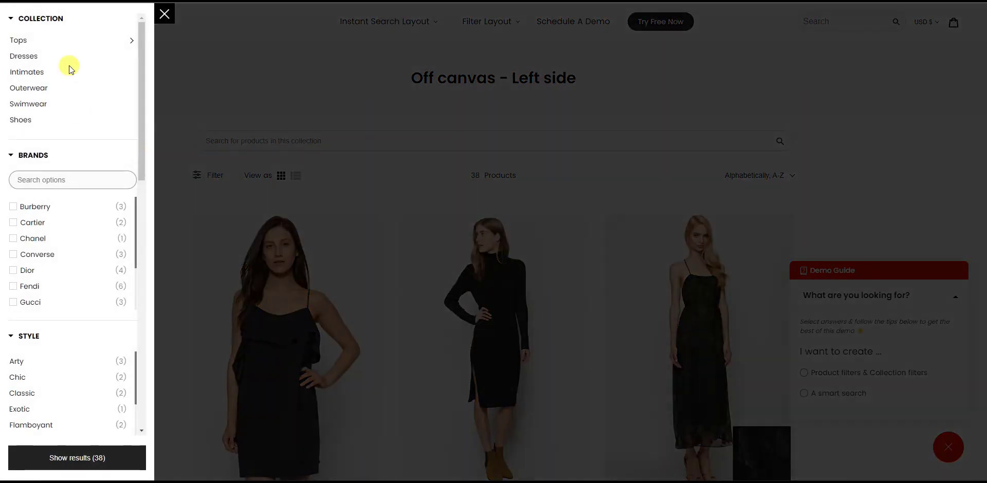
scroll(70, 116, down, 3)
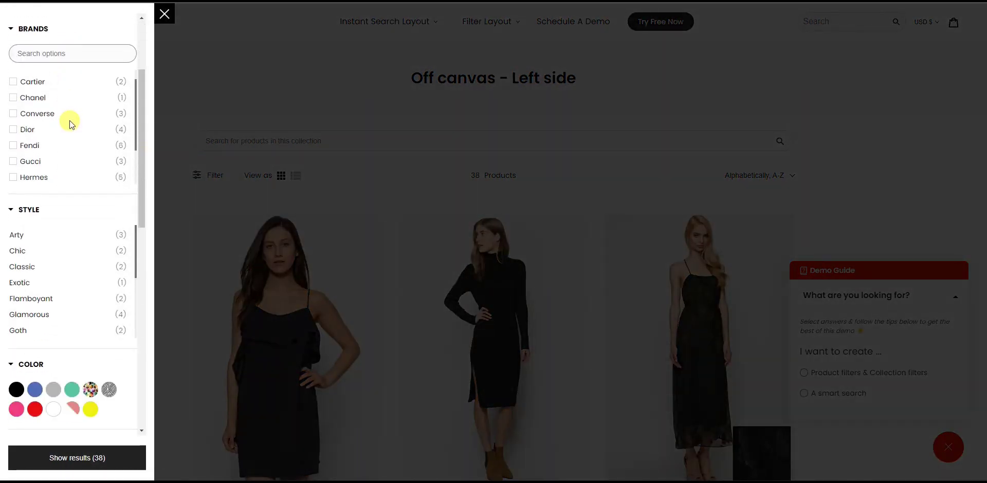
scroll(79, 288, down, 2)
drag(139, 165, 152, 31)
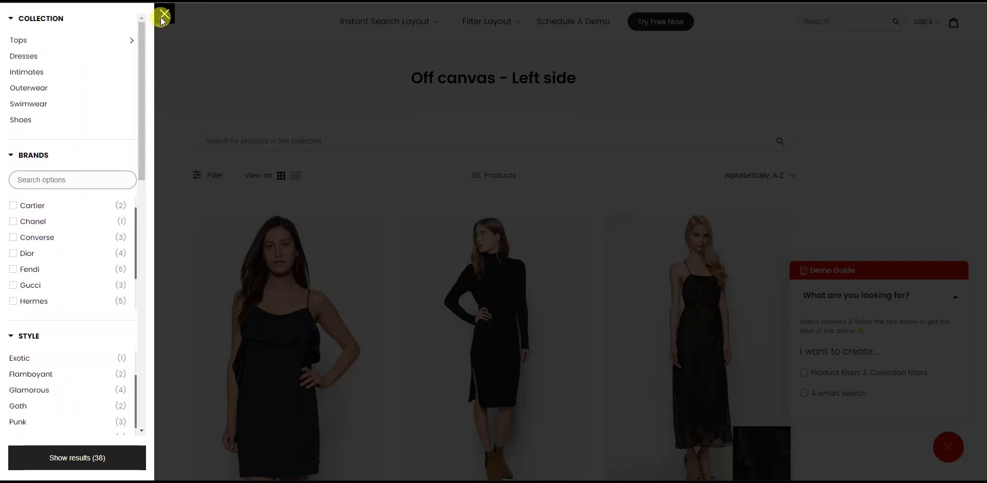
click(163, 16)
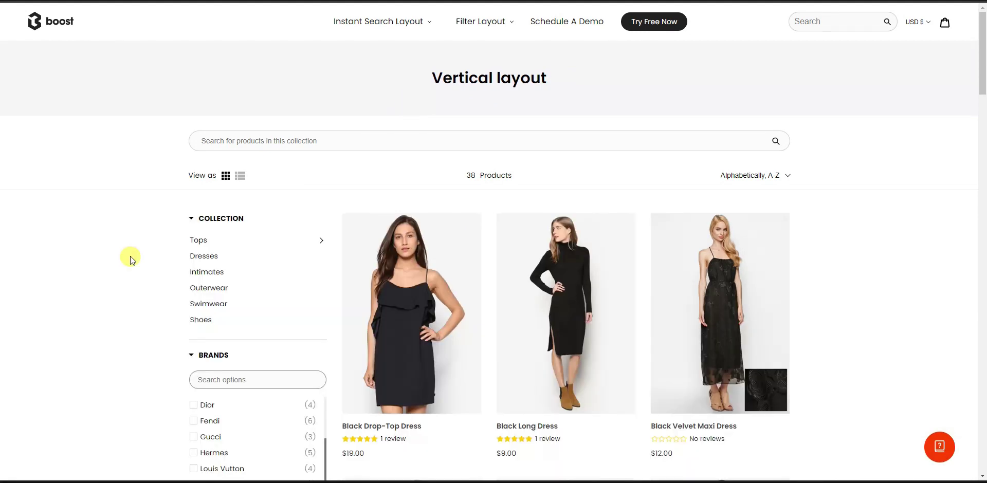
Review the filter sections of the Vertical layout demo from collection and brands down to price and review ratings.
scroll(138, 257, down, 4)
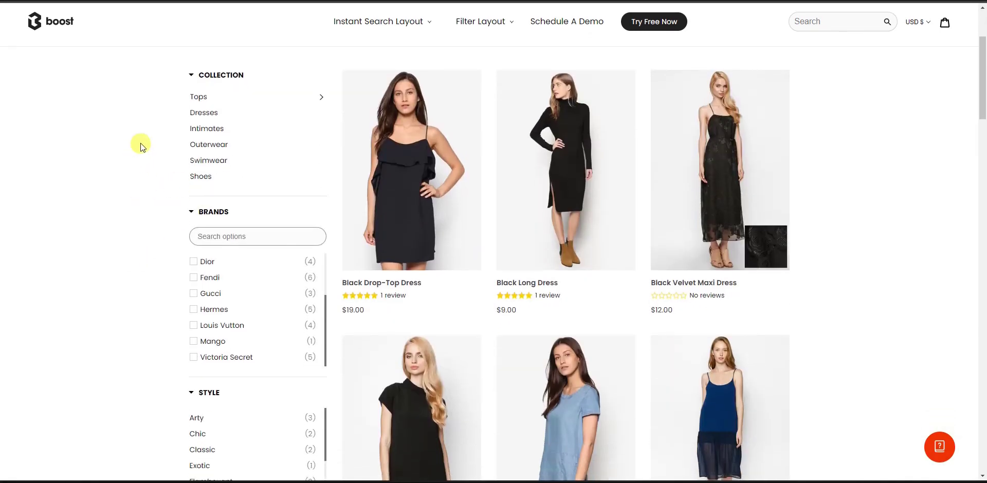
scroll(221, 188, down, 3)
scroll(221, 188, down, 2)
scroll(199, 375, down, 3)
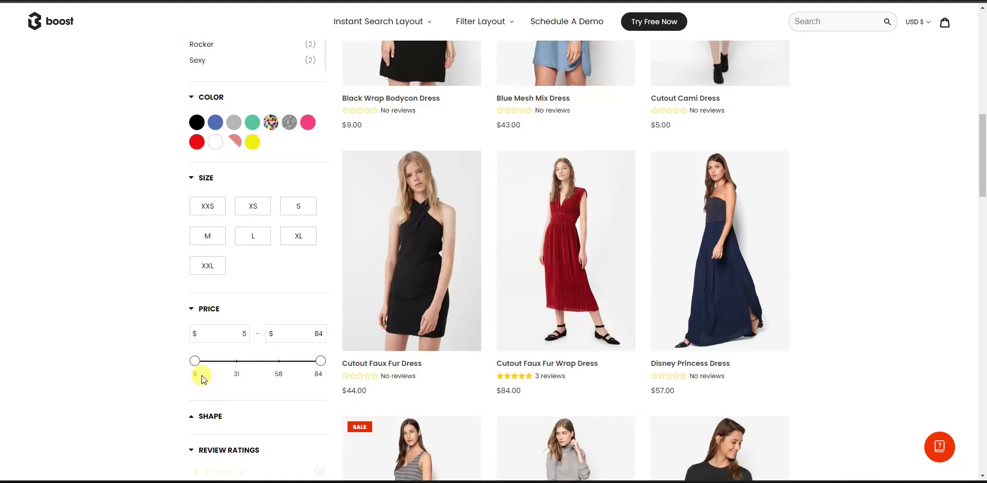
scroll(227, 394, up, 2)
scroll(227, 394, up, 8)
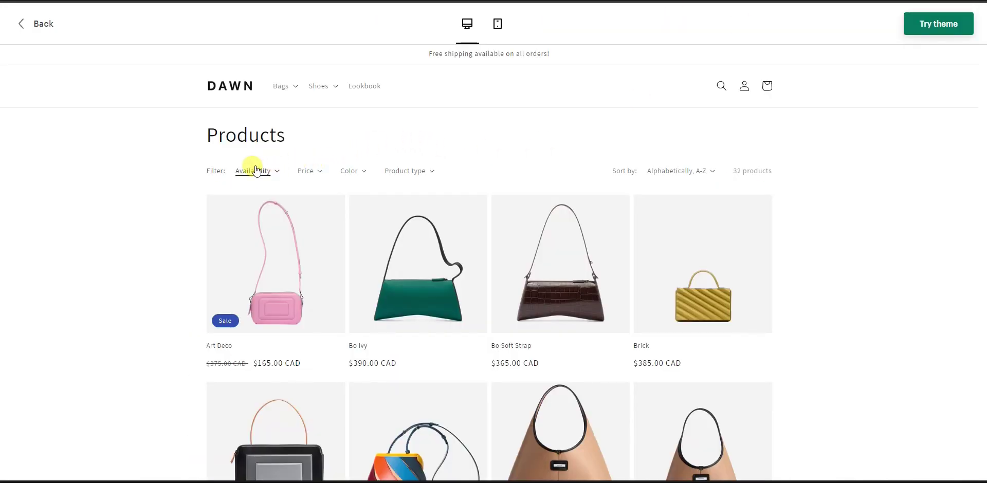
Inspect the Availability, Price, Color and Product type filters on the Dawn theme's Products page.
click(276, 174)
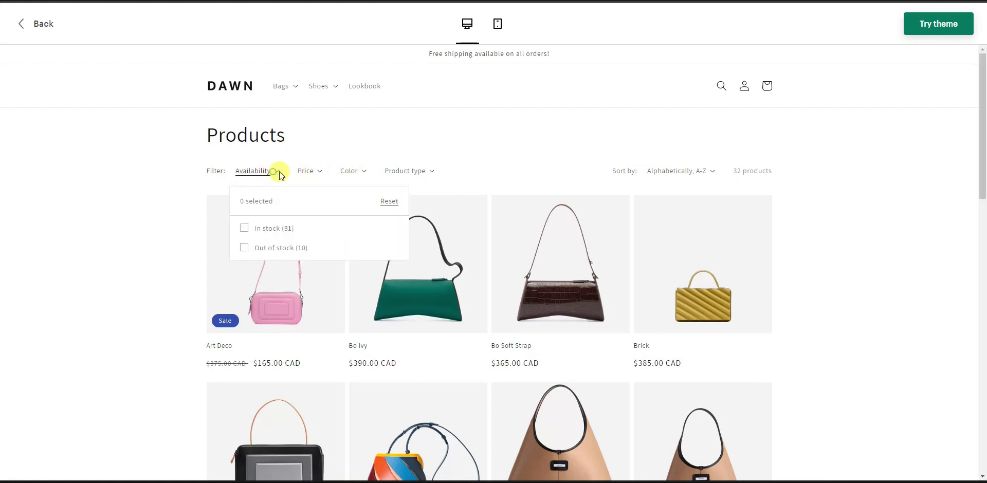
click(309, 171)
click(309, 172)
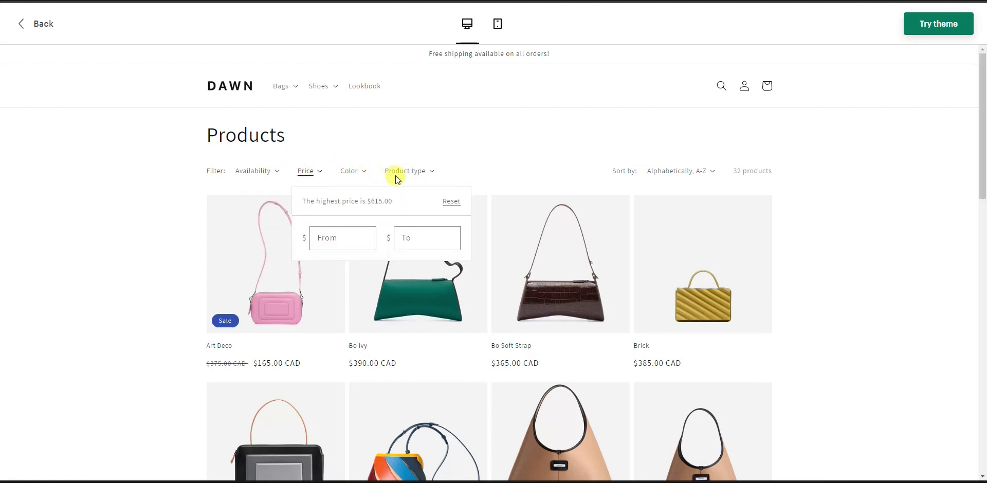
click(363, 175)
click(366, 176)
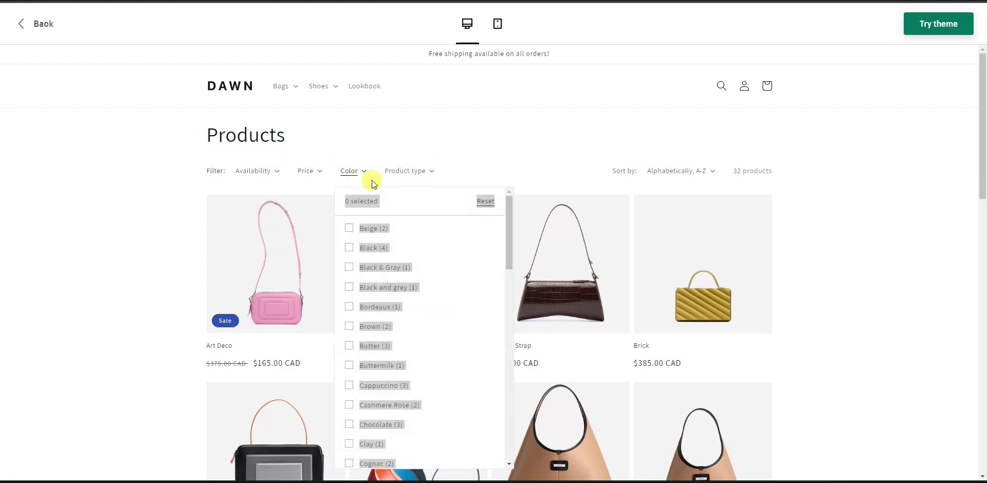
click(413, 172)
click(419, 172)
click(477, 172)
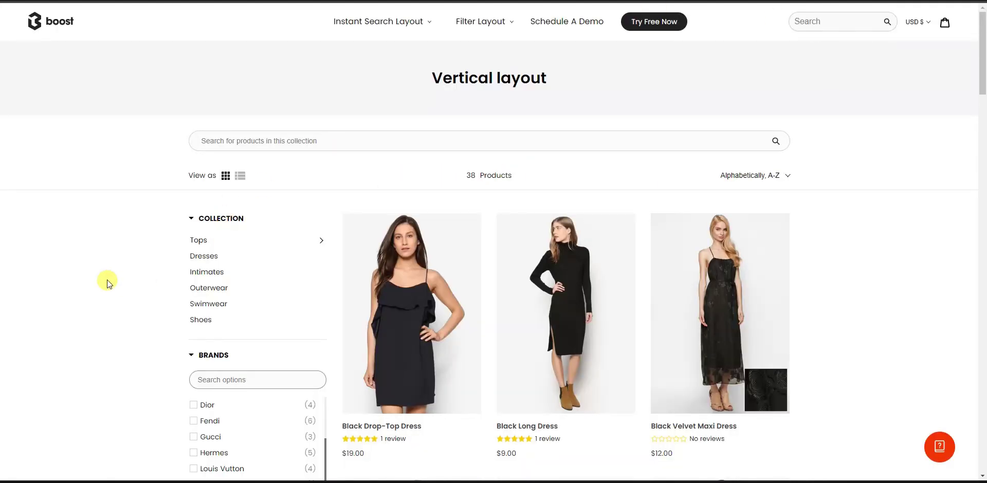
Recheck the collection and brand filters of the Vertical layout demo, and activate the store search field on the three-column filter demo.
scroll(119, 278, down, 2)
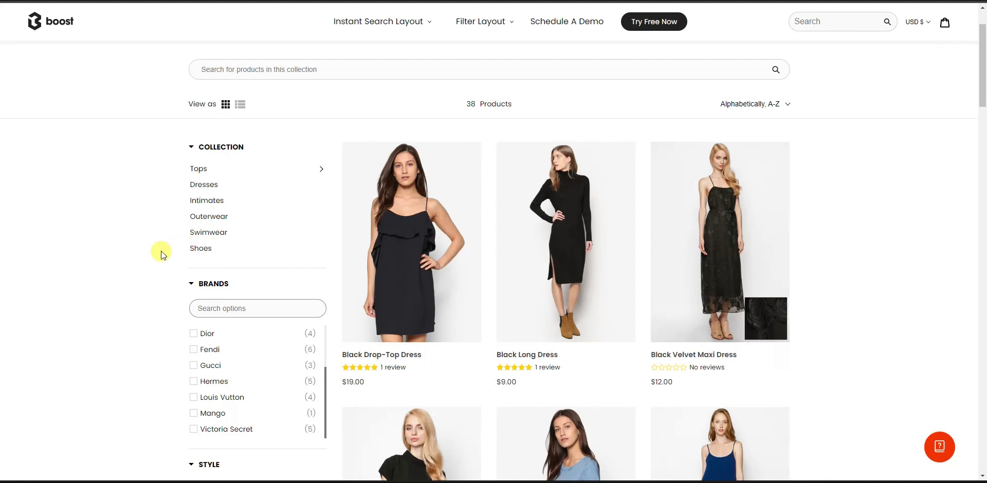
scroll(161, 248, down, 3)
scroll(159, 304, up, 4)
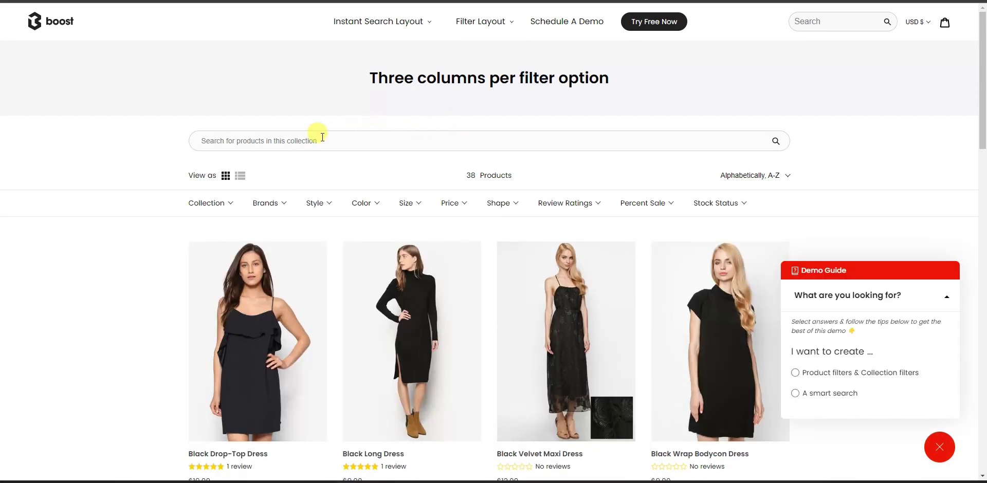
click(813, 22)
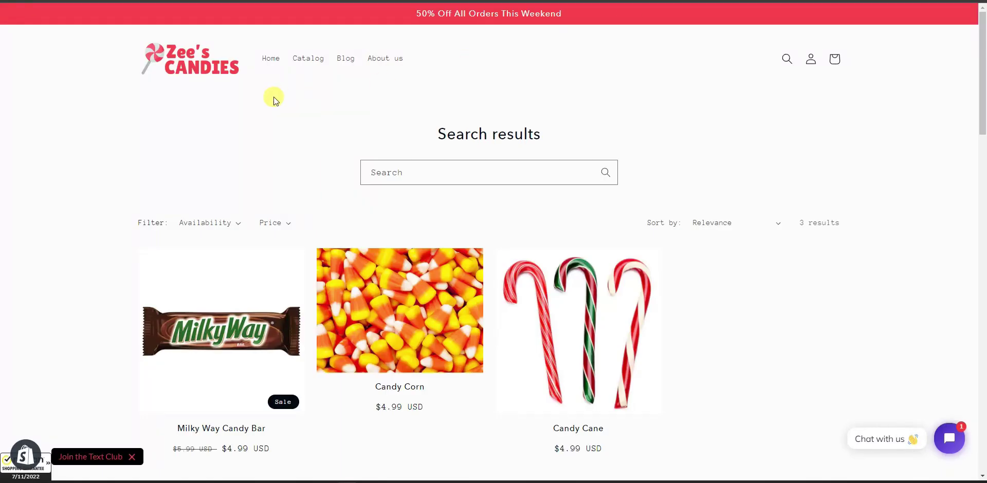
Go to the candy store's home page, search the default theme for "candy", and close the search.
click(211, 67)
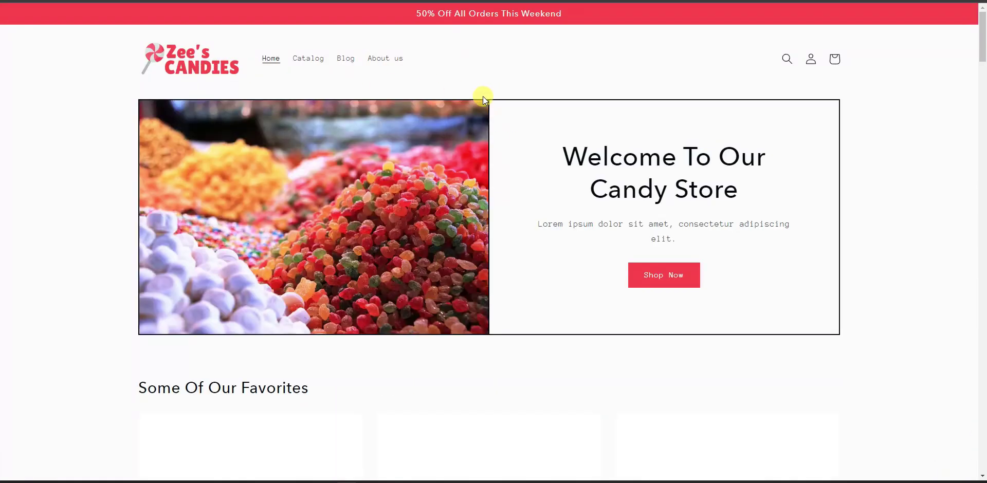
click(785, 60)
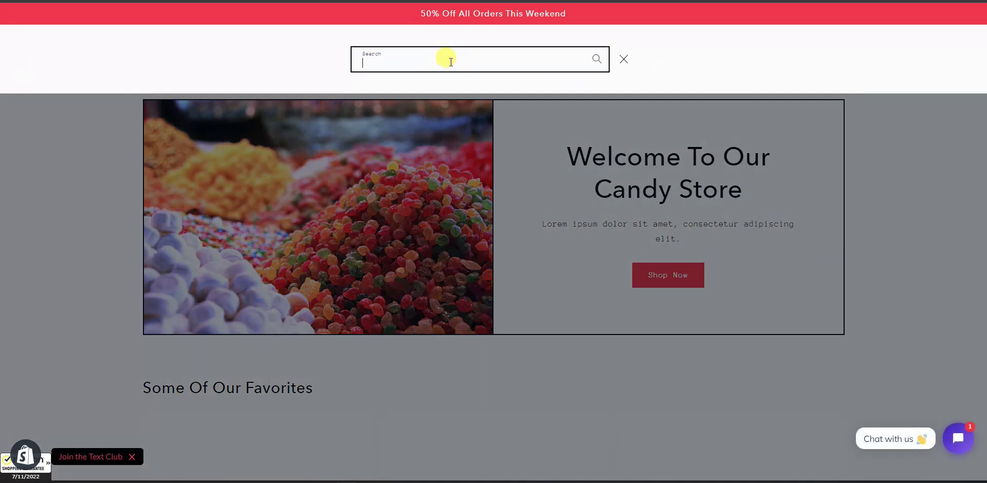
text(candy)
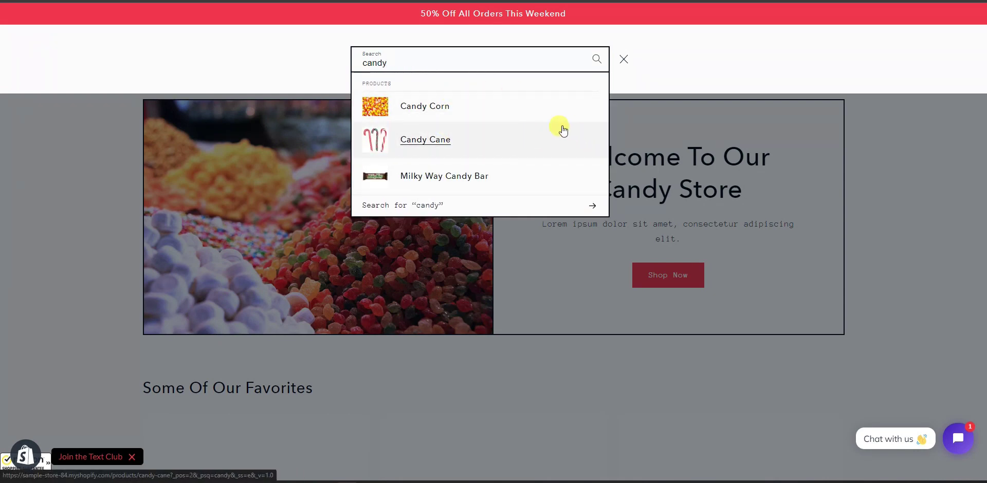
click(623, 65)
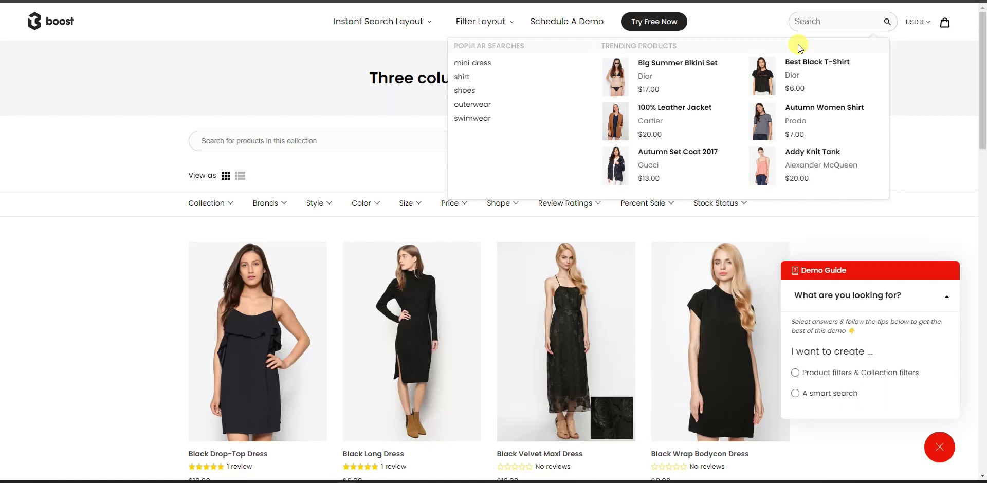
Search the Boost demo store for "shir", show all matching products, and look over the collection and brands filters.
text(irt)
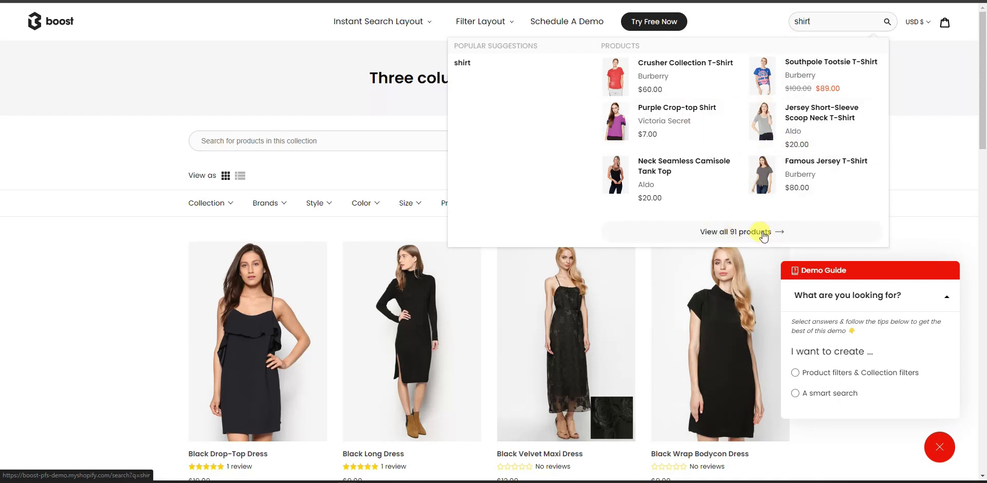
click(709, 230)
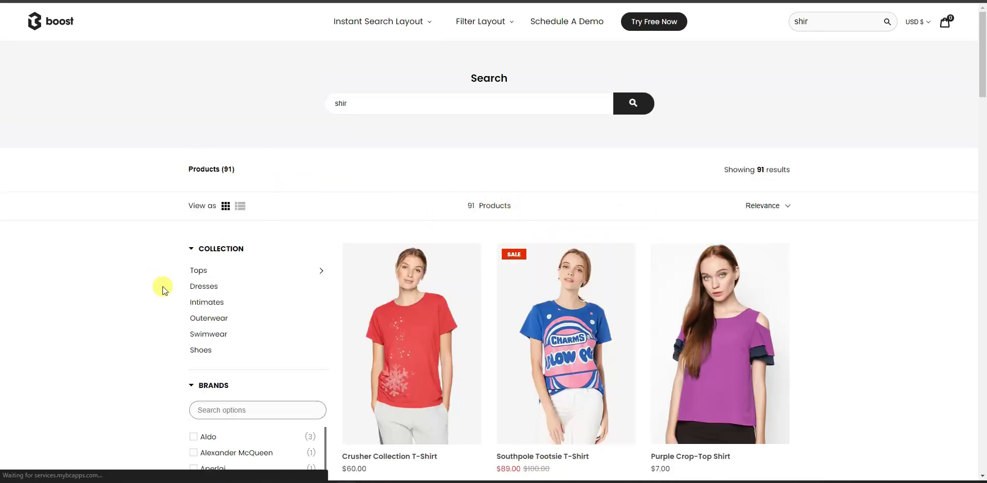
scroll(130, 269, down, 3)
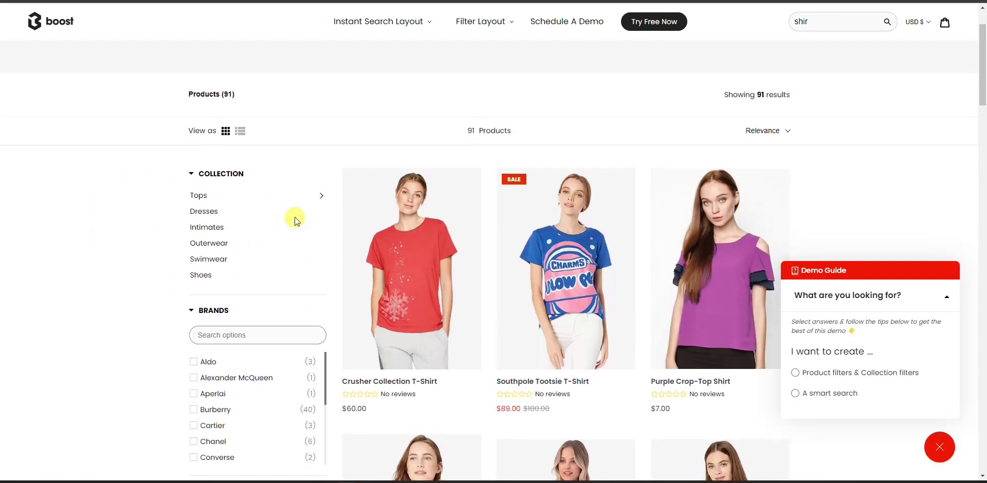
scroll(247, 216, down, 2)
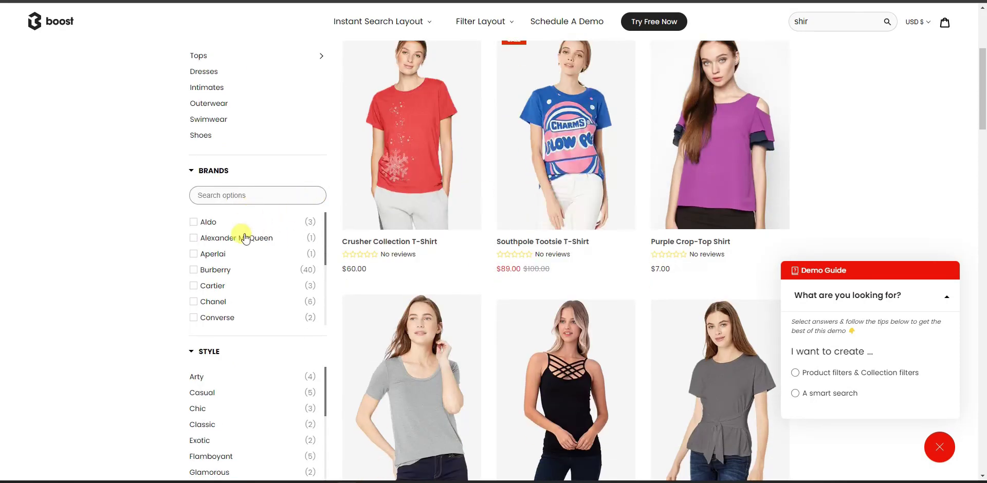
scroll(193, 257, up, 1)
scroll(220, 203, up, 2)
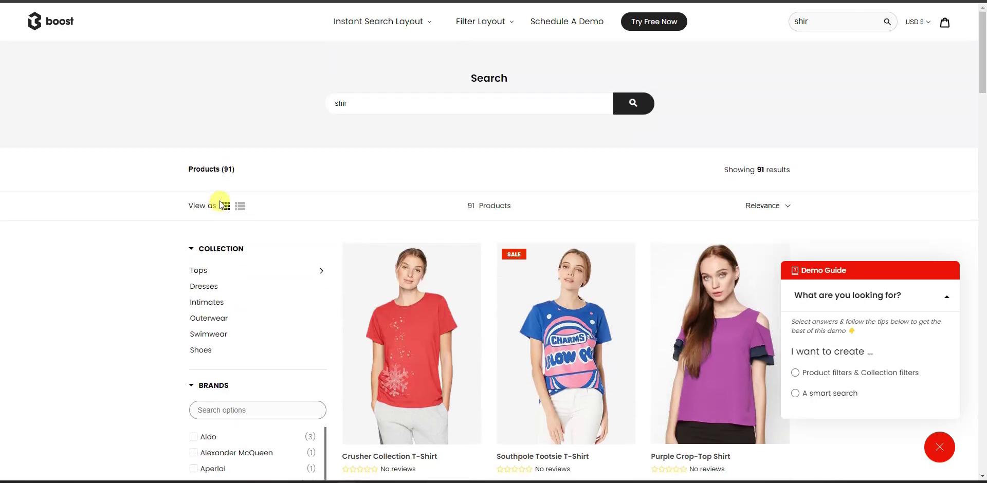
Look through the brands filter of the search results, and check the suggestions of the results page's own search field.
scroll(221, 227, down, 4)
scroll(237, 124, down, 1)
scroll(242, 139, down, 1)
scroll(238, 199, down, 2)
scroll(237, 381, up, 5)
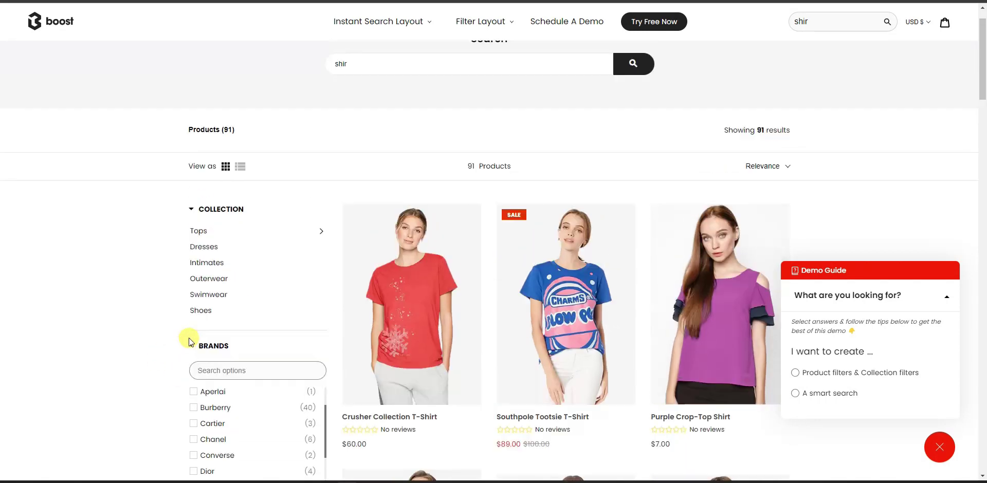
click(360, 105)
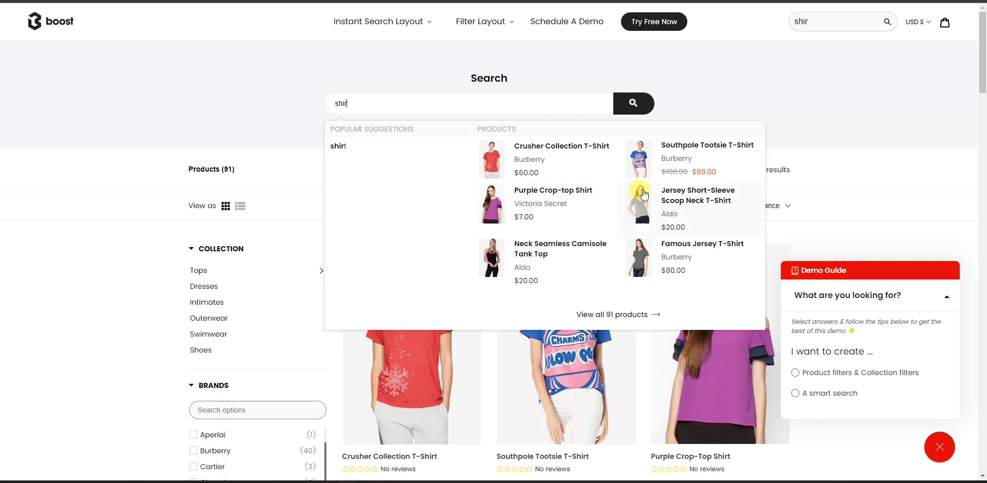
click(278, 109)
Open the "Standard - One column" instant search demo and view the suggestions of both its page search and store search.
mouse_move(410, 22)
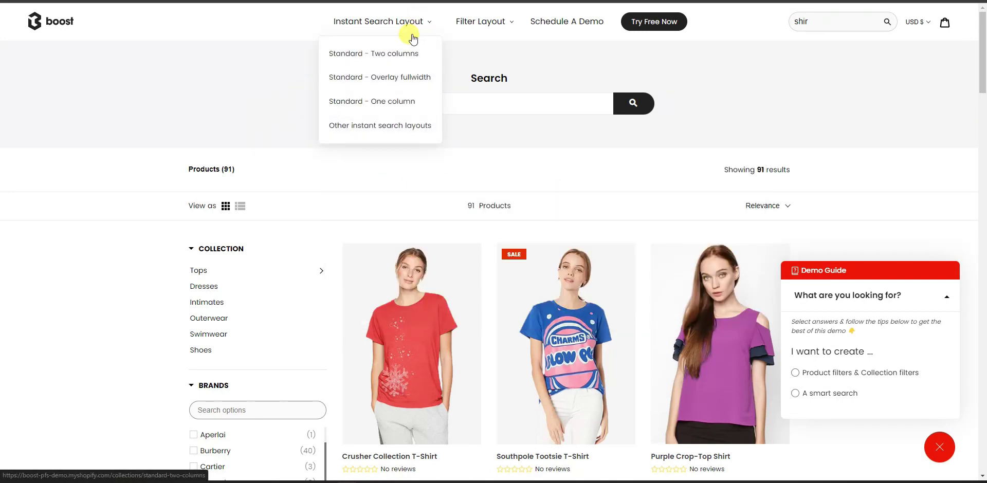
click(392, 101)
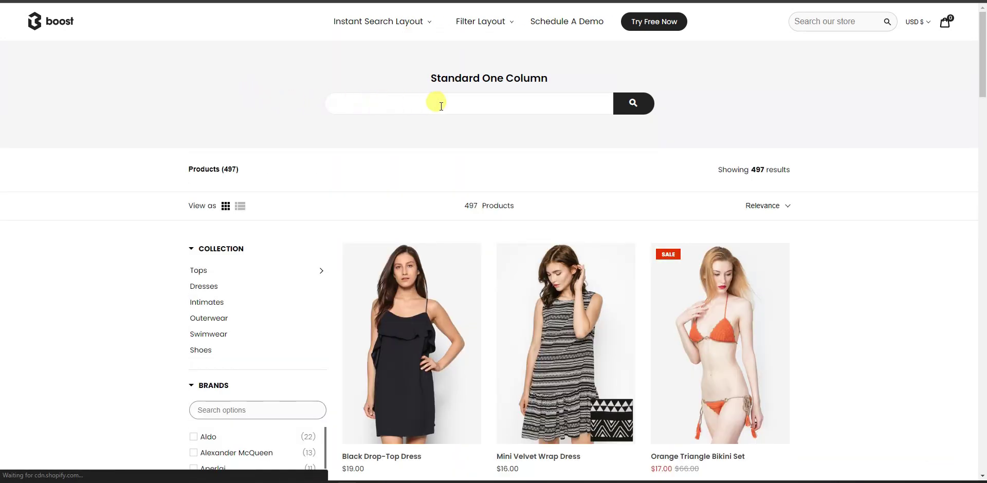
click(458, 106)
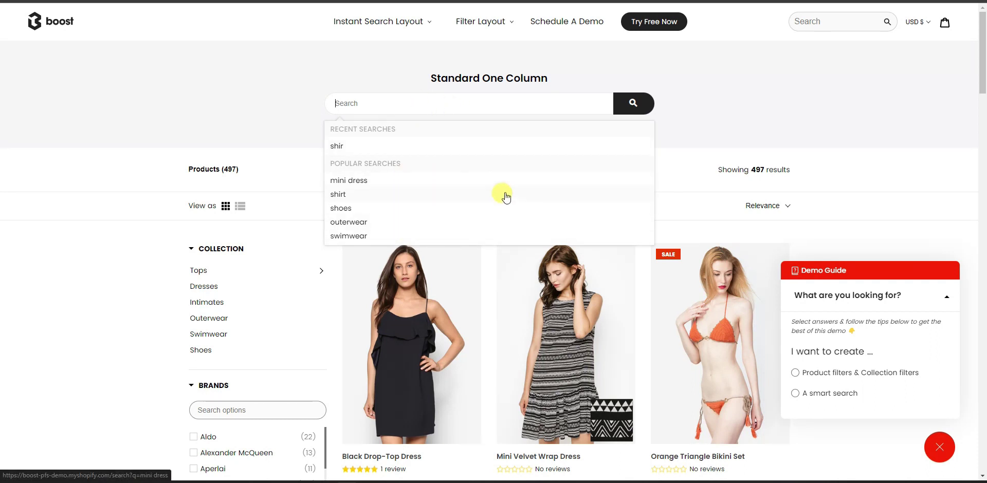
click(824, 22)
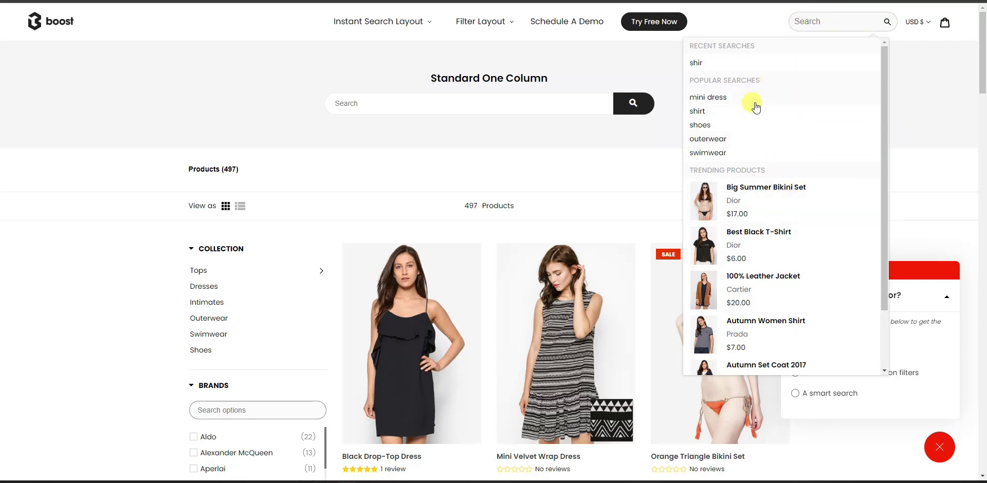
Open the "Standard - Overlay fullwidth" instant search demo, view its full-width search overlay, and close it.
click(410, 21)
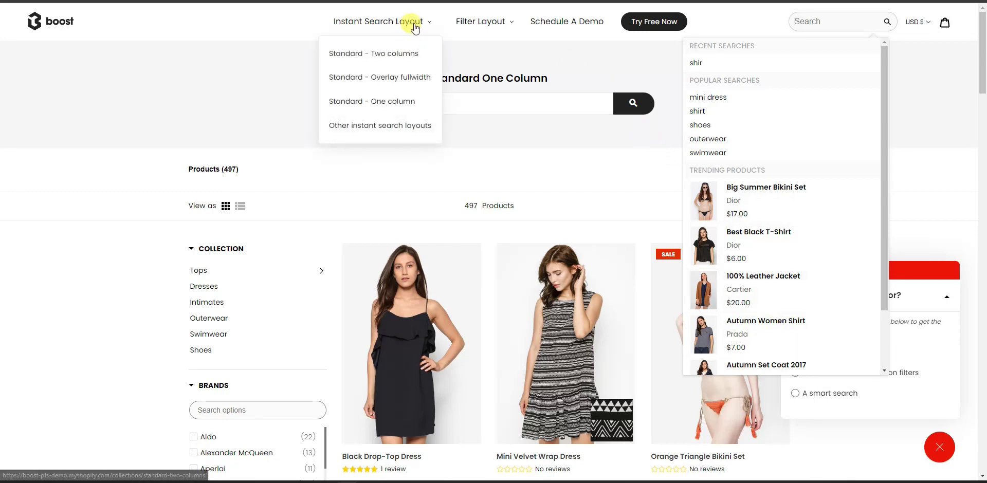
click(399, 80)
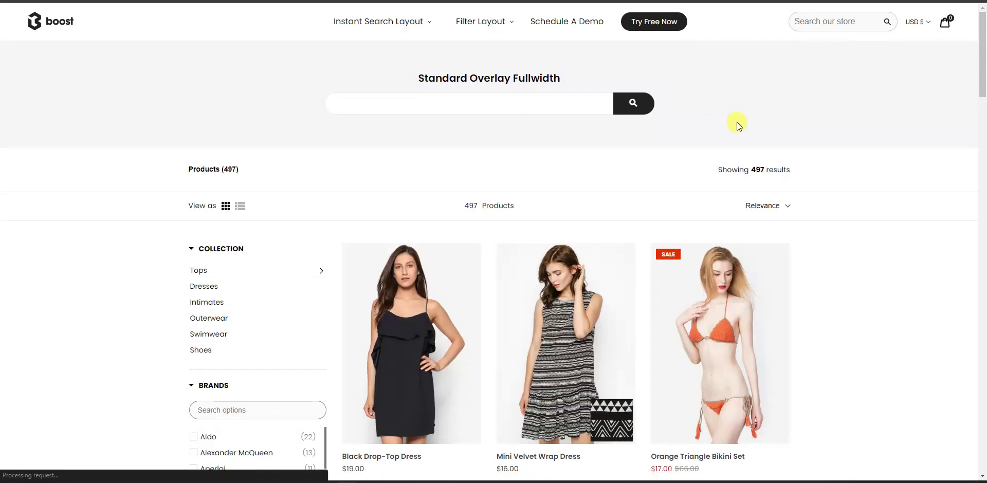
click(821, 22)
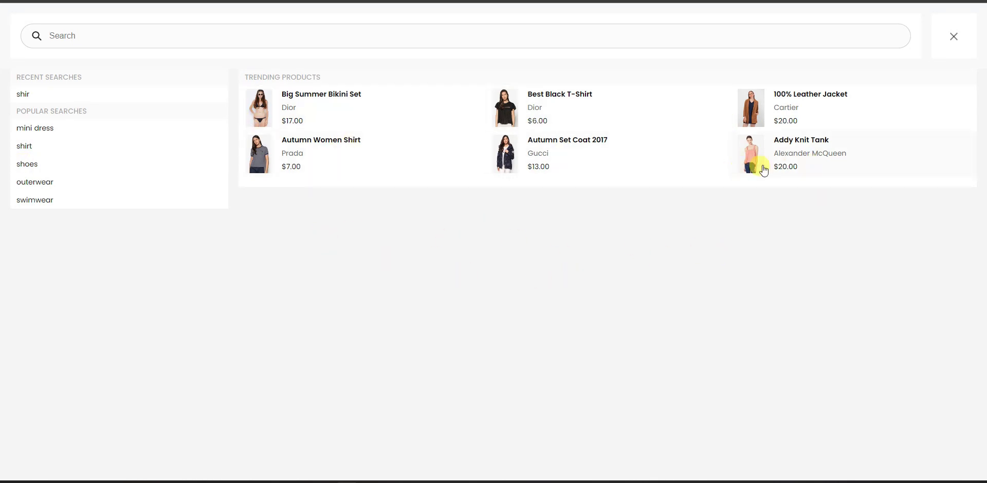
click(950, 38)
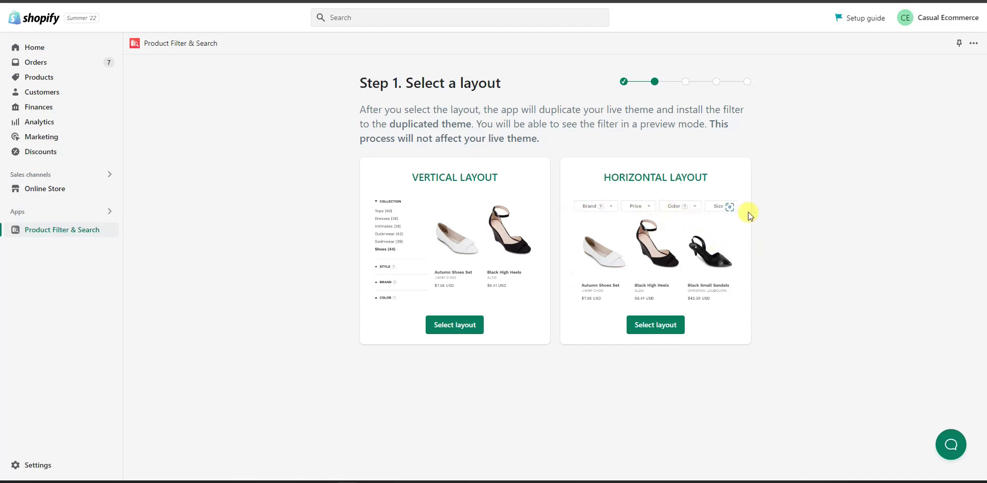
In the Shopify admin's Product Filter & Search setup, select the vertical layout and preview the filter on the duplicated theme.
click(457, 325)
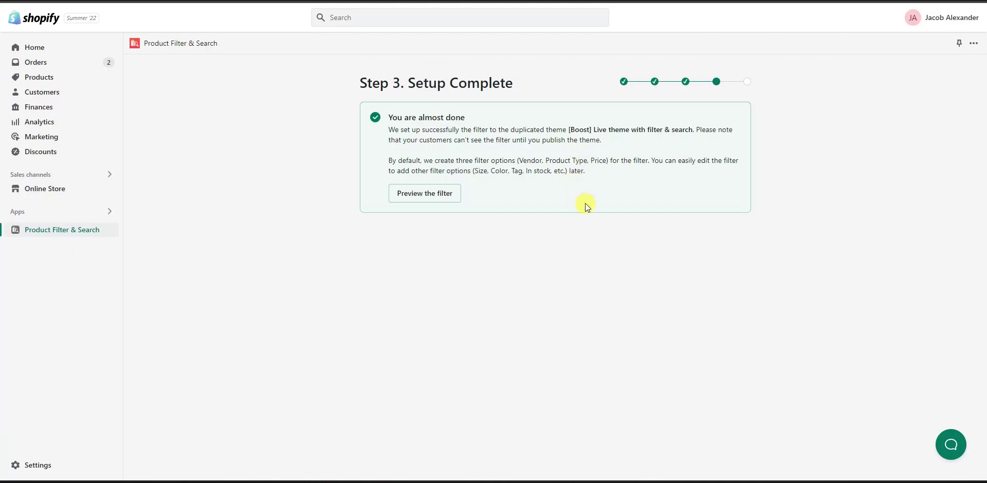
click(446, 195)
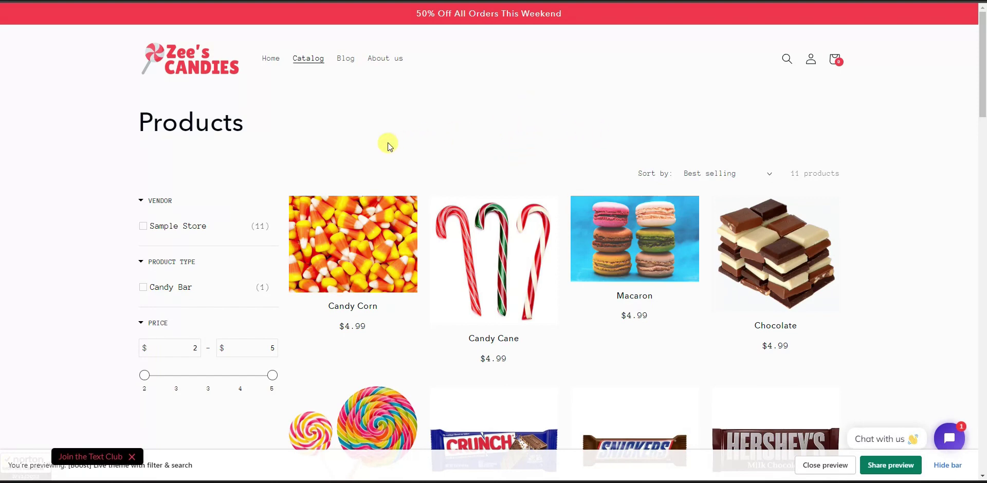
scroll(388, 115, down, 1)
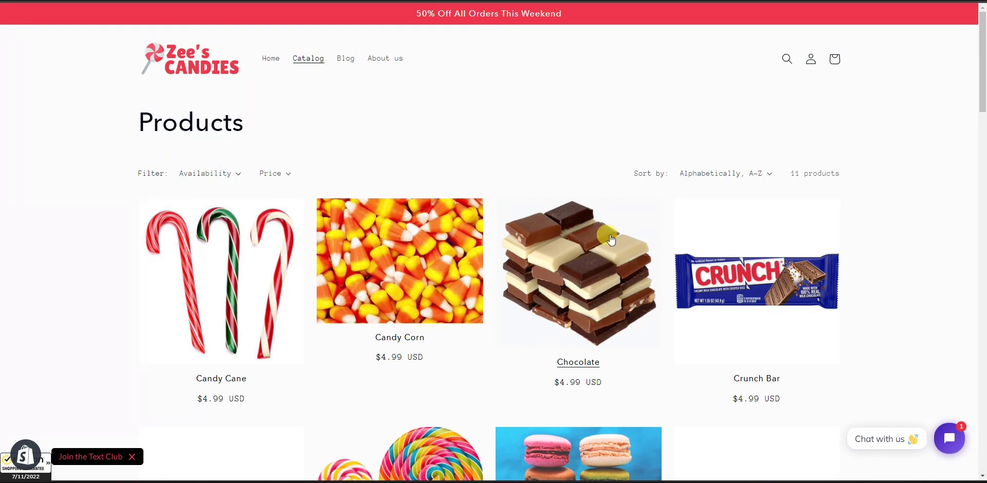
Compare the live theme's Products page with the Boost preview's vendor, product type and price filters.
scroll(288, 199, down, 3)
scroll(551, 214, up, 3)
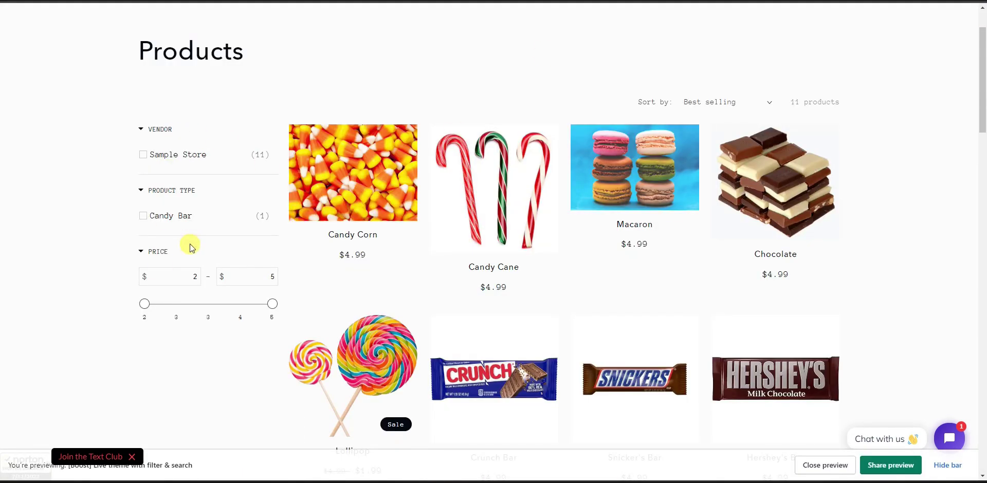
scroll(493, 246, up, 2)
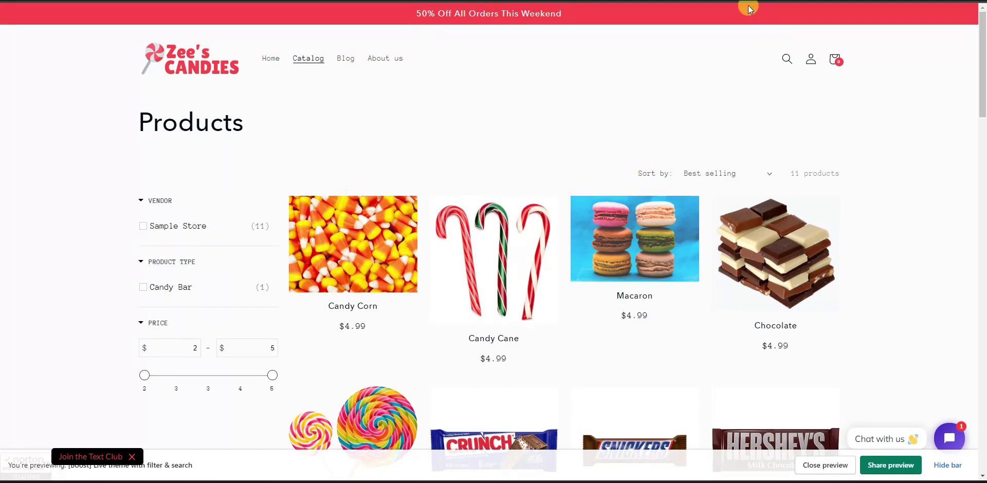
Search for "c" in the store search of the Boost preview and of the live theme.
click(783, 60)
text(c)
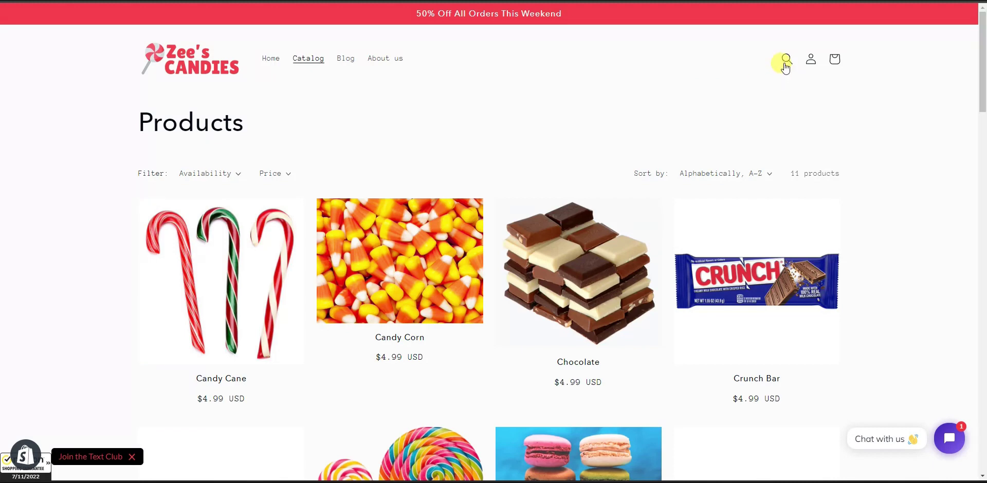
click(784, 60)
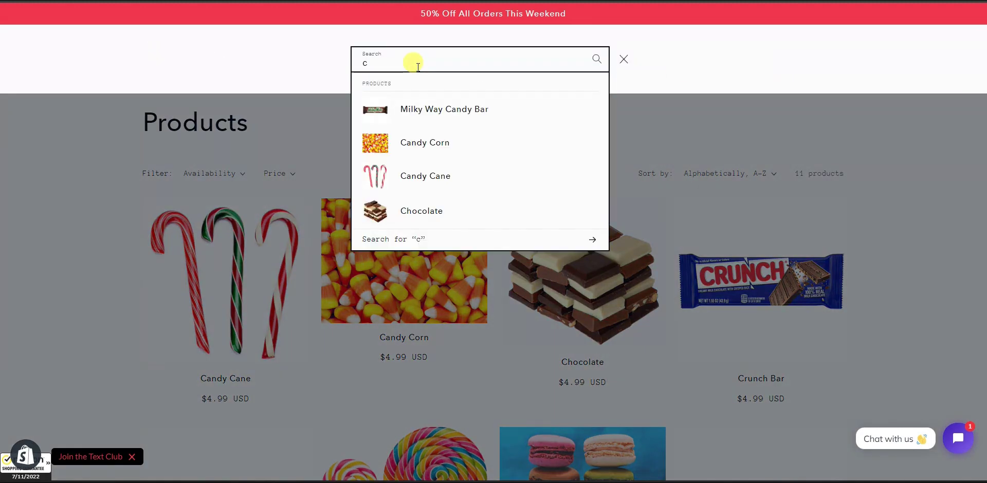
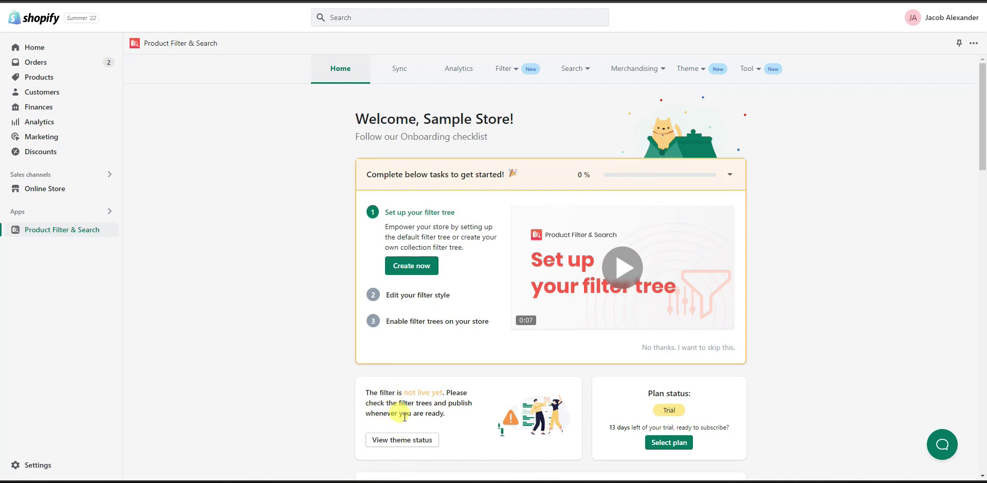
Review the onboarding checklist on the Product Filter & Search home page, and open the online store's themes.
scroll(340, 393, down, 1)
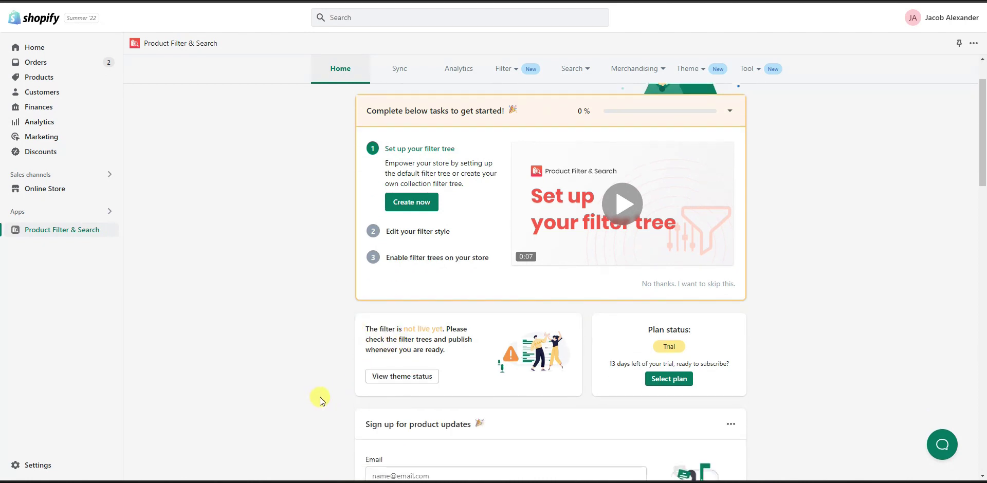
scroll(466, 311, up, 1)
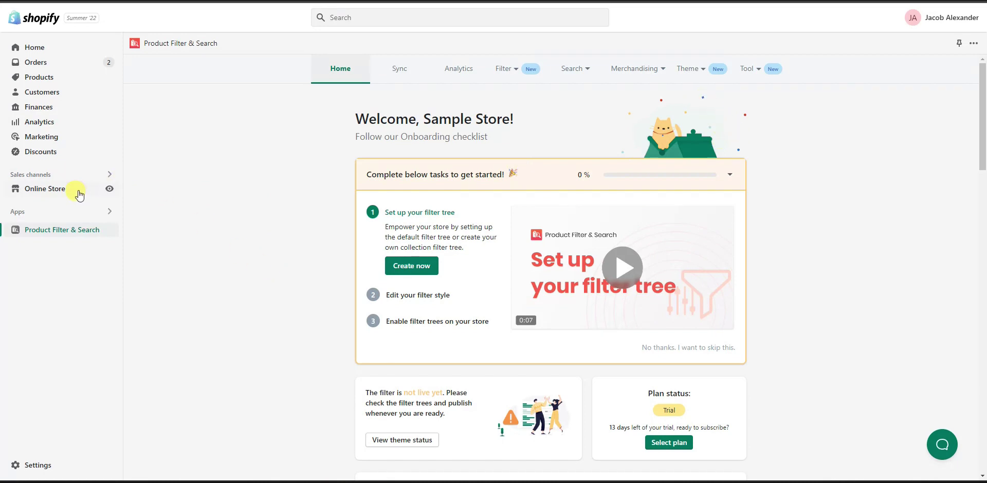
click(46, 190)
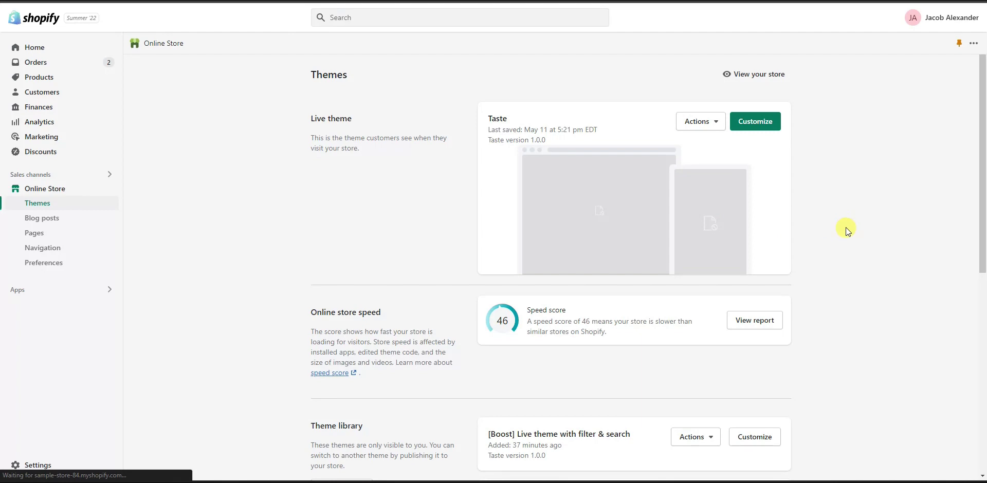
Compare the live Taste theme with the "[Boost] Live theme with filter & search" copy in the theme library.
scroll(846, 229, down, 3)
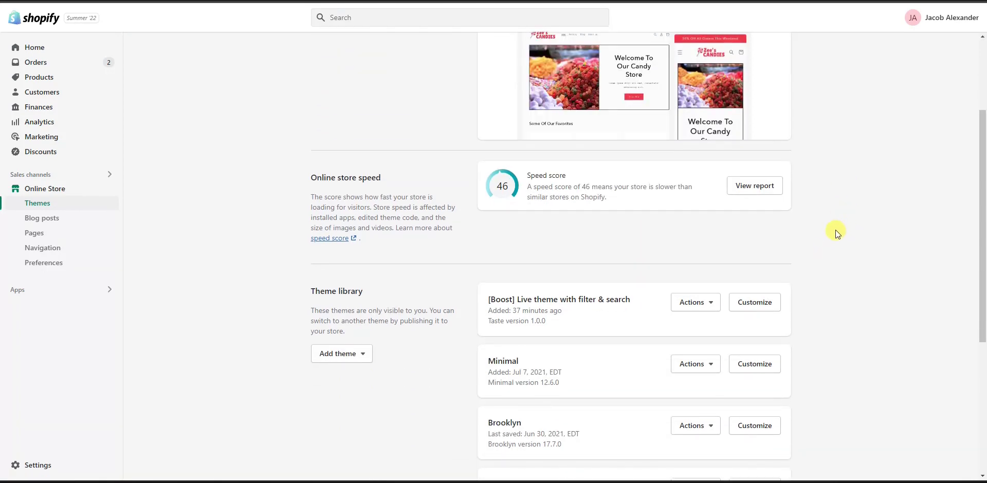
scroll(838, 231, up, 3)
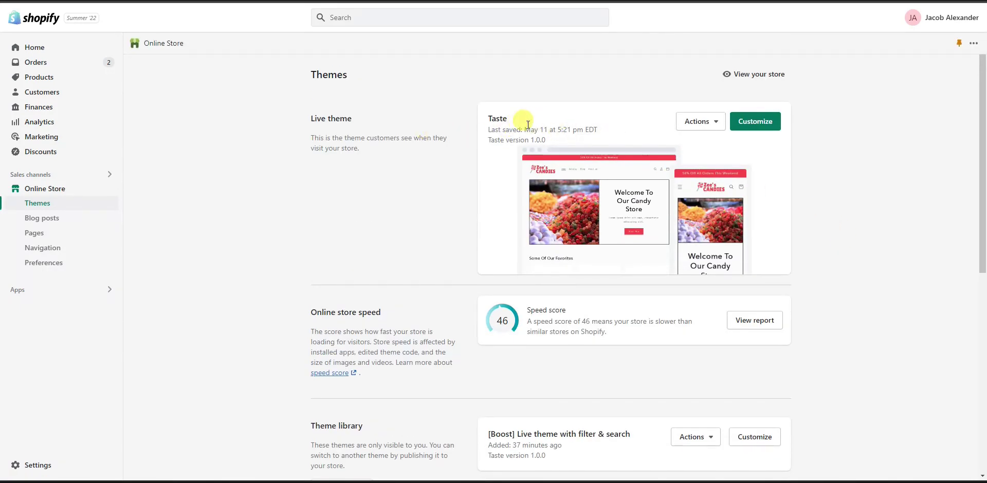
scroll(804, 231, down, 3)
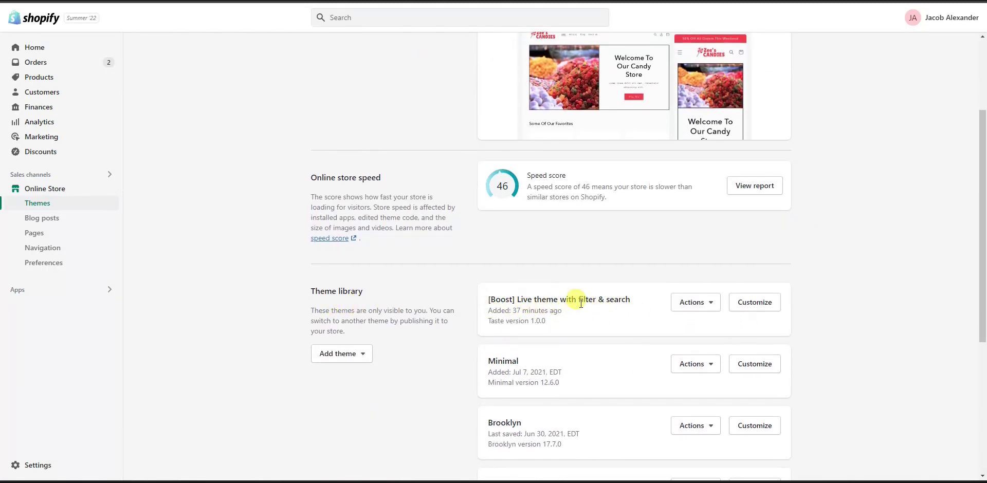
scroll(688, 318, up, 3)
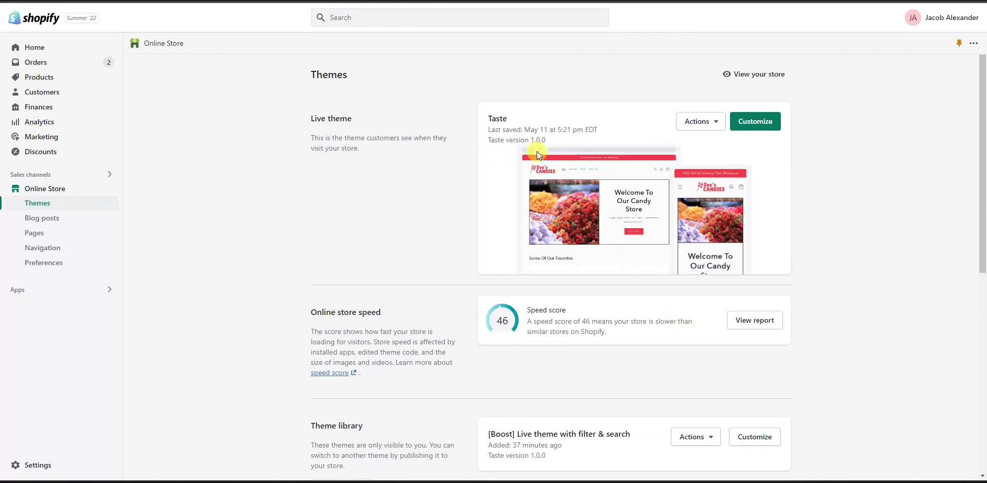
scroll(654, 307, down, 4)
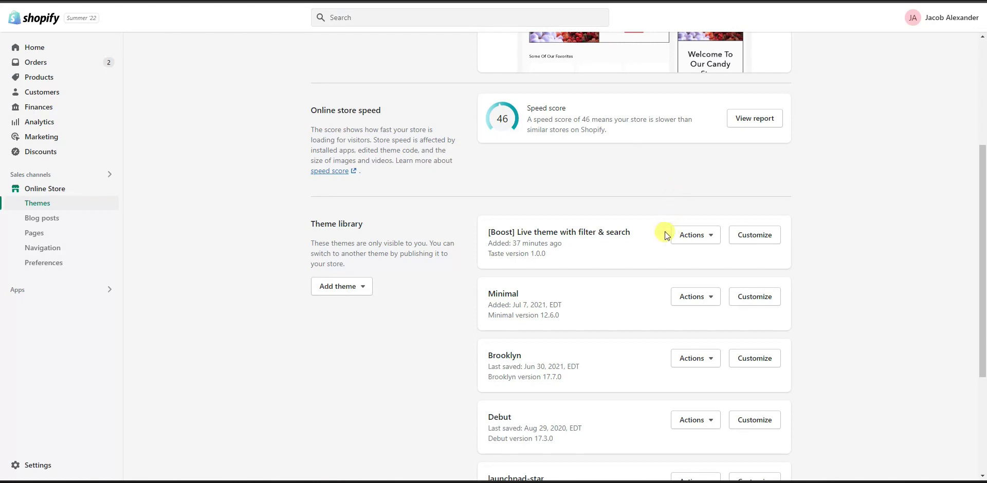
Publish the "[Boost] Live theme with filter & search" theme from the theme library as the store's live theme.
click(709, 237)
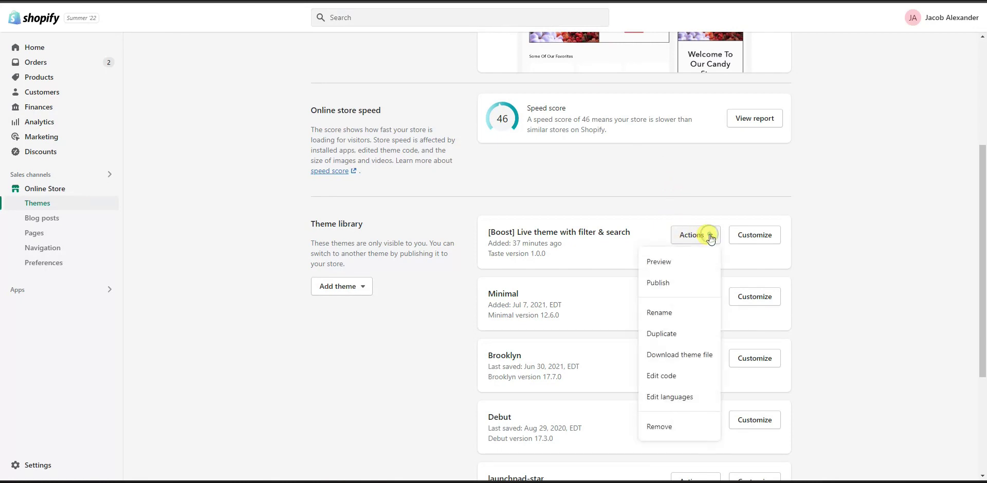
click(680, 288)
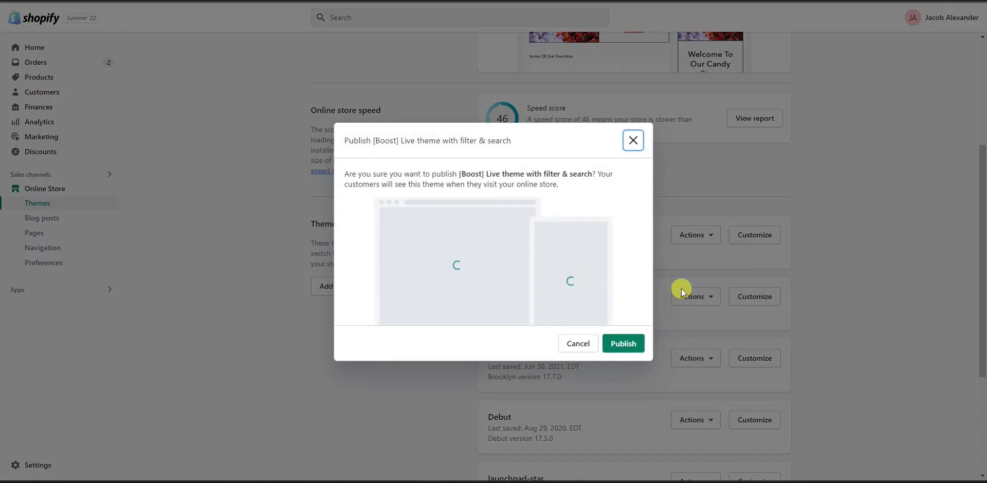
click(632, 349)
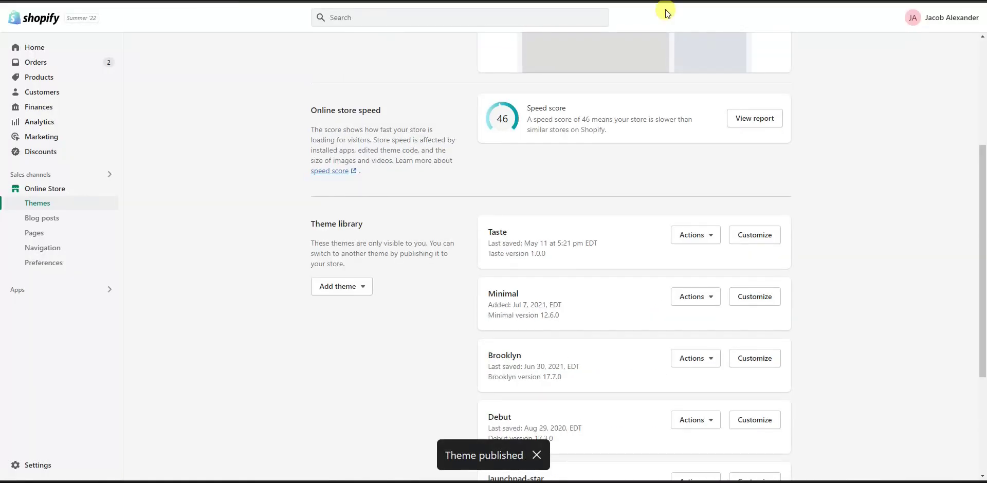
scroll(564, 319, up, 4)
scroll(564, 320, up, 1)
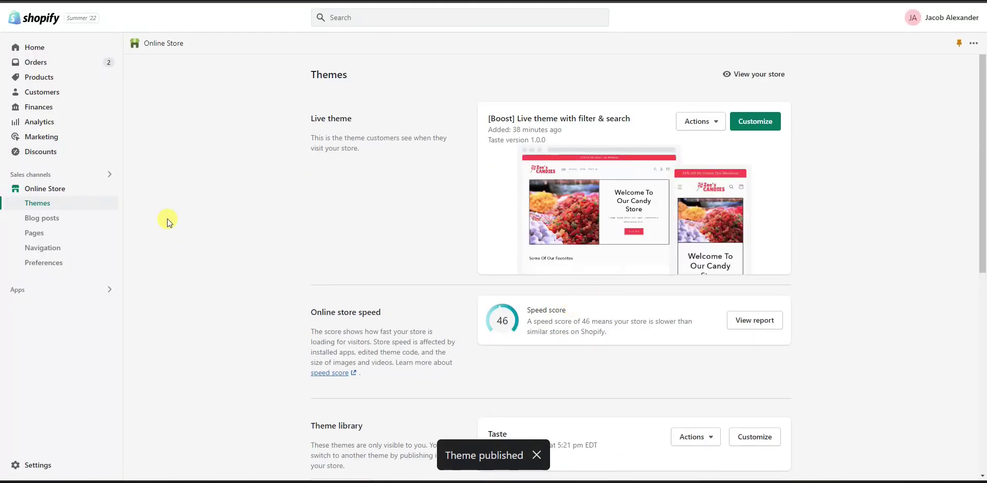
View the online store, open its Catalog page and search the store for "ca".
click(758, 74)
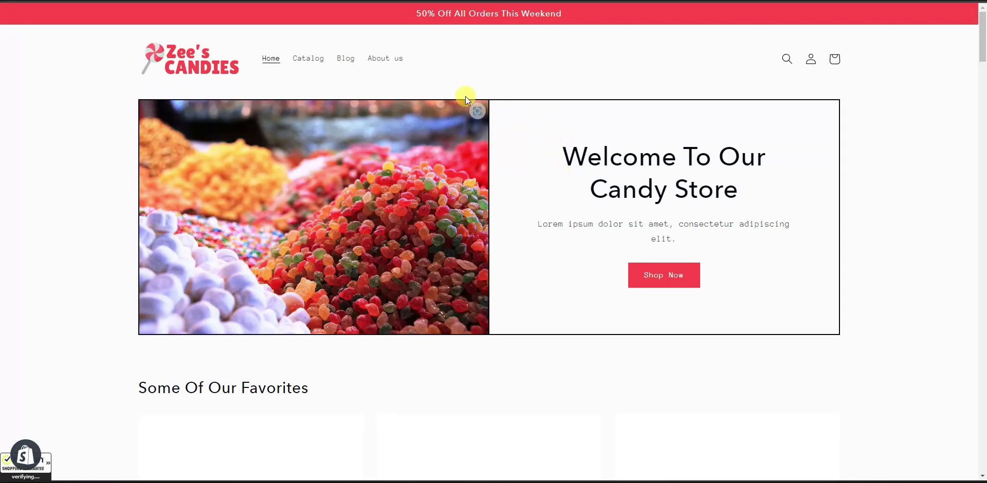
click(311, 60)
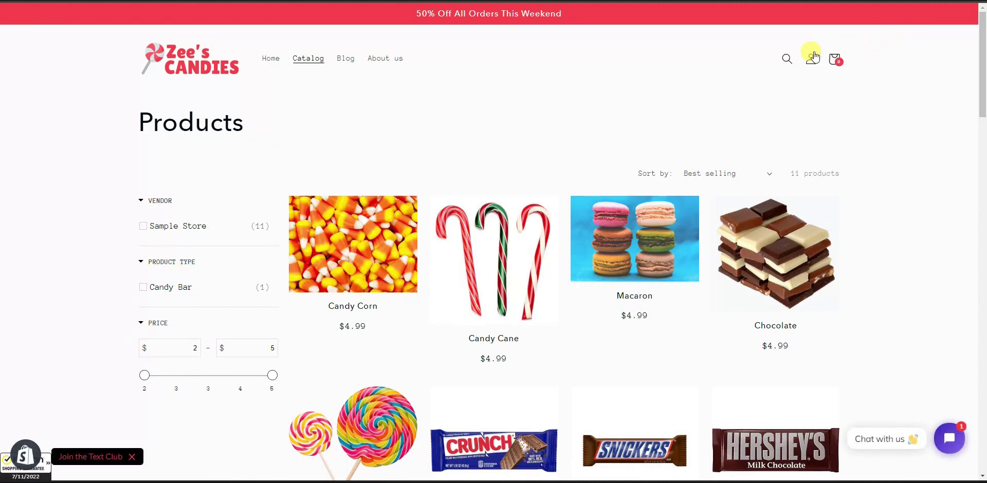
click(787, 59)
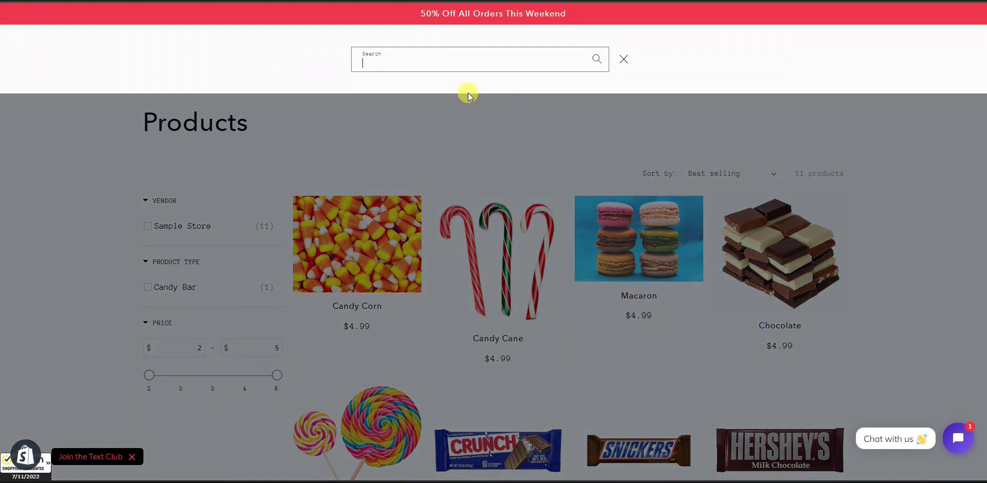
text(c)
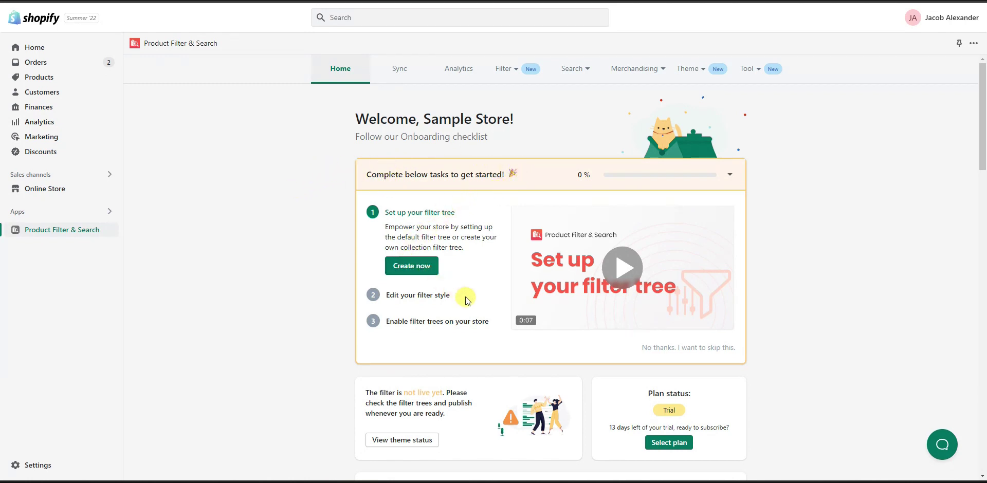
Open the filter tree setup from the Product Filter & Search onboarding checklist and review the standard and custom filter trees.
click(411, 266)
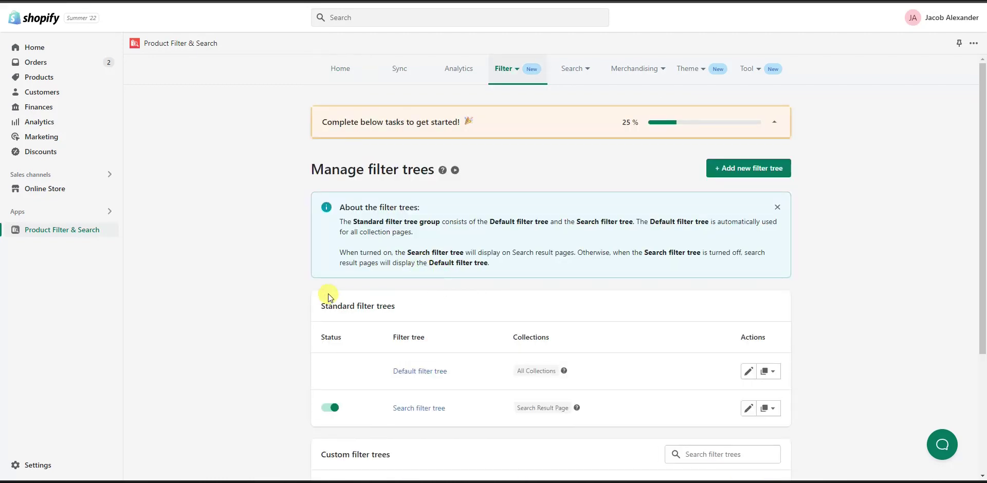
scroll(283, 293, down, 1)
scroll(258, 309, down, 1)
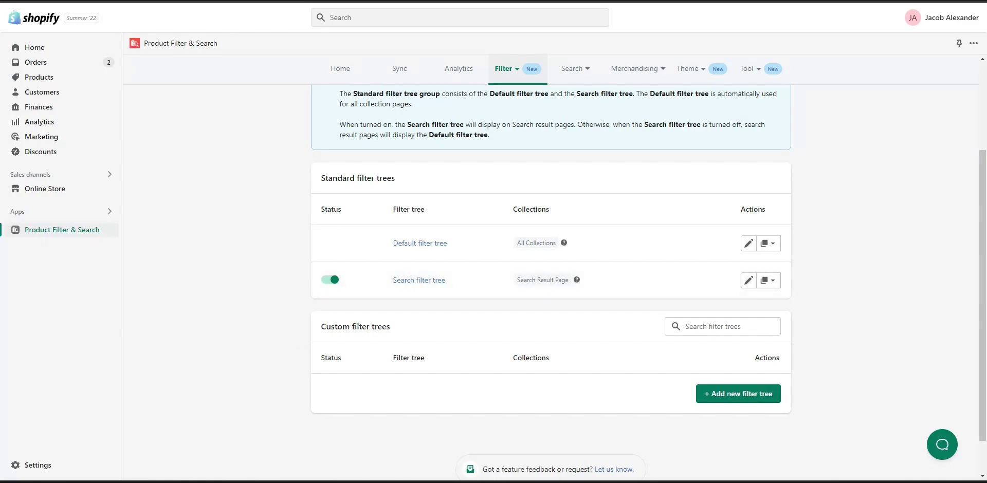
scroll(613, 246, up, 2)
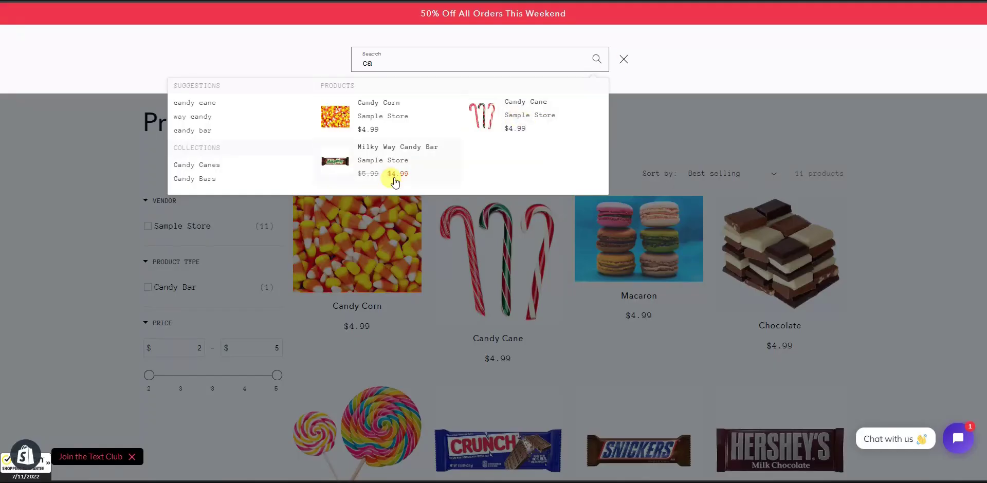
click(105, 230)
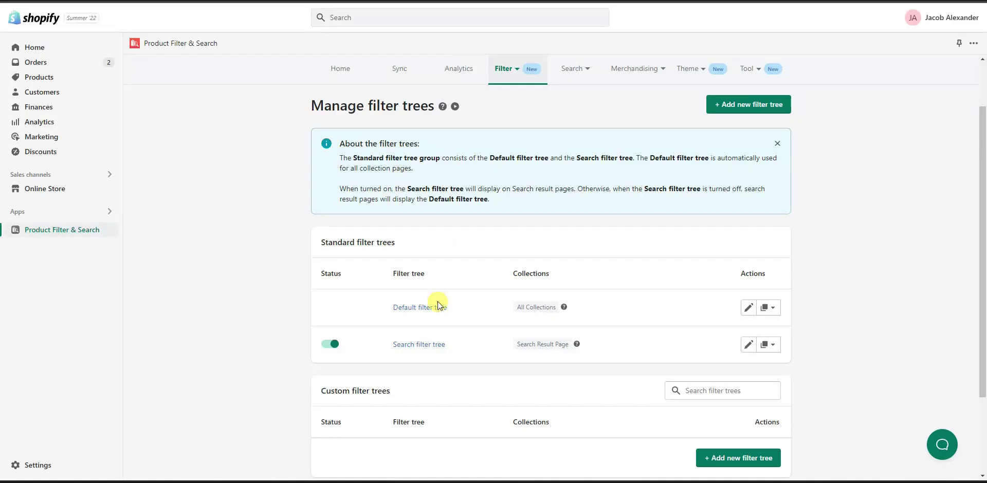
scroll(457, 293, down, 1)
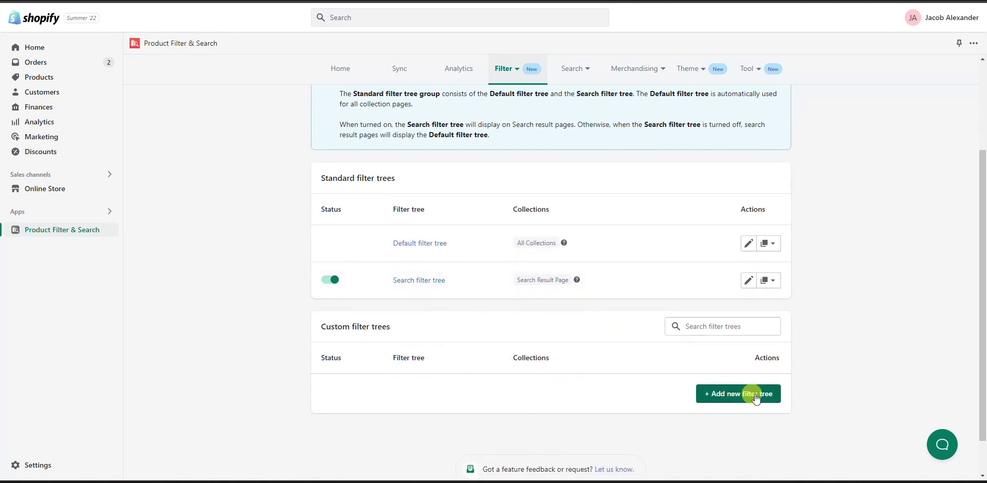
scroll(535, 354, up, 1)
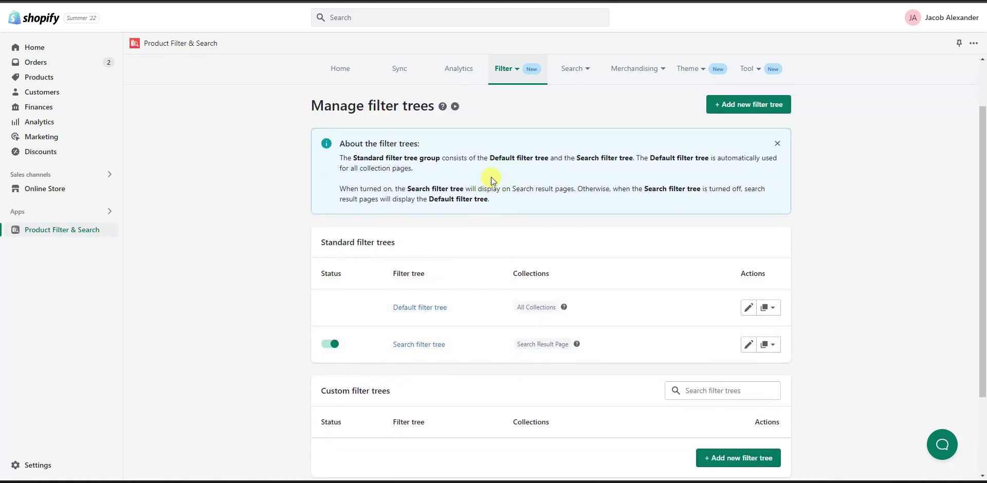
Open the Instant search display settings and review the widget's layout options, content types and product suggestion display.
click(579, 72)
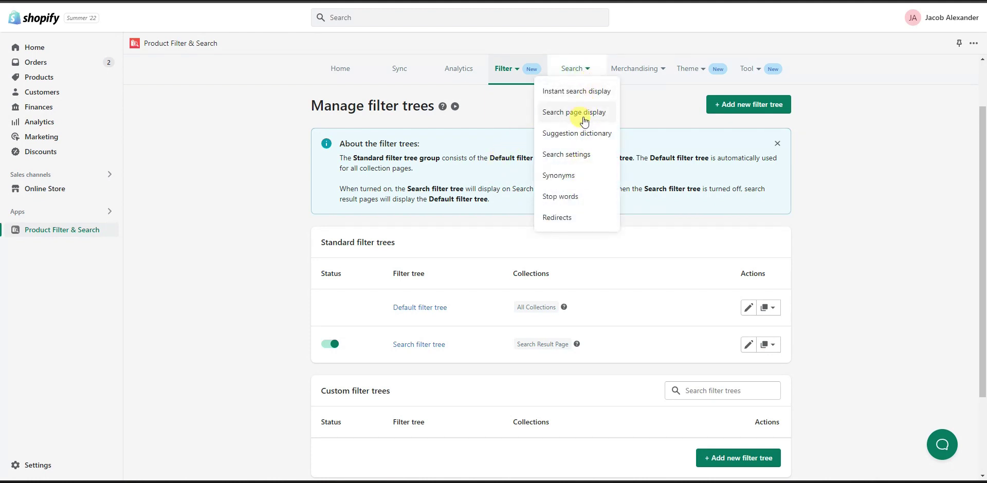
click(598, 67)
click(569, 66)
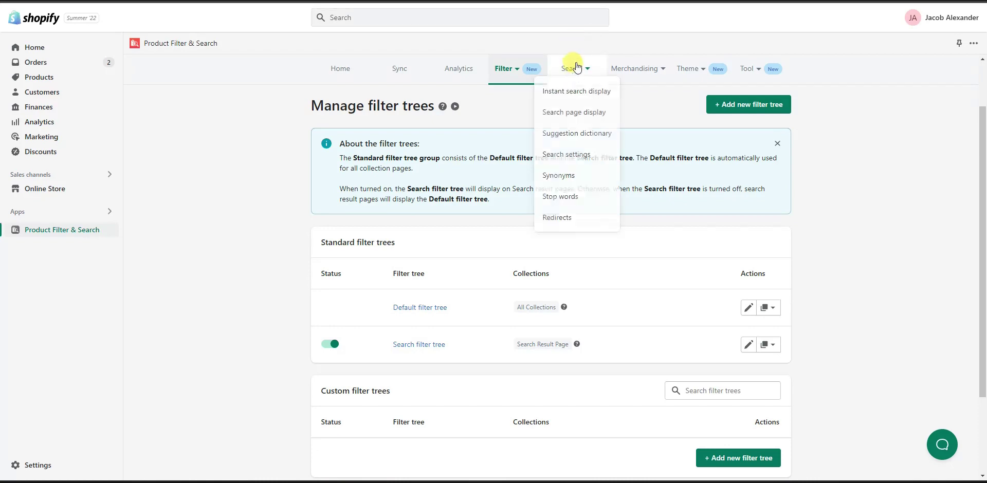
click(576, 91)
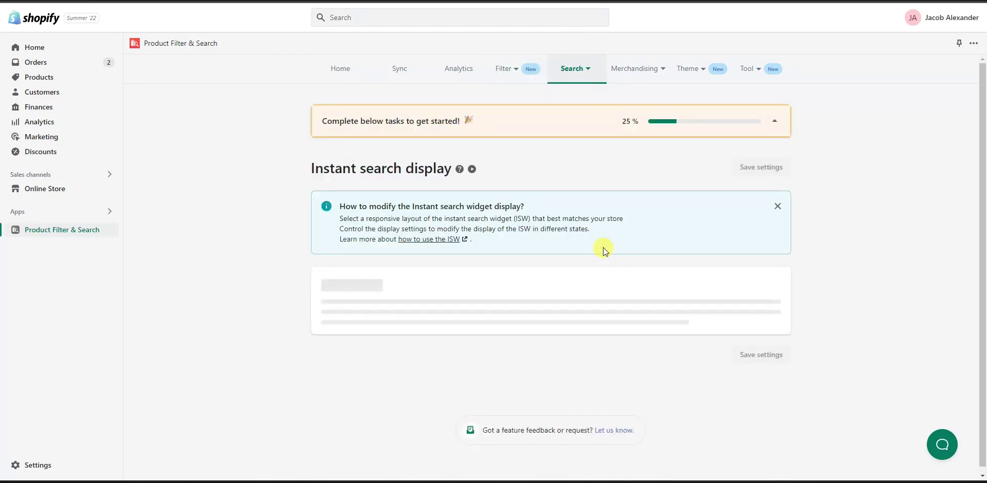
scroll(542, 282, down, 3)
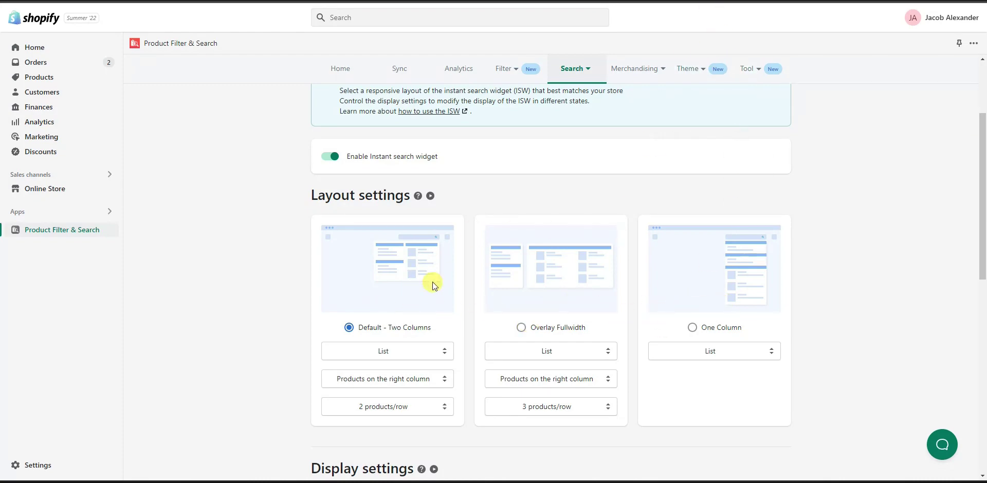
scroll(610, 251, down, 1)
scroll(611, 251, down, 5)
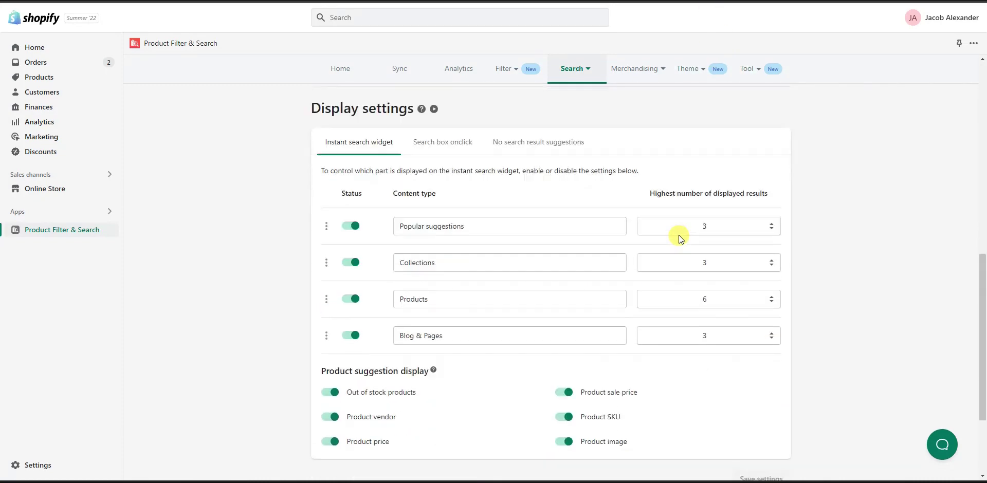
scroll(612, 242, up, 1)
scroll(437, 210, down, 1)
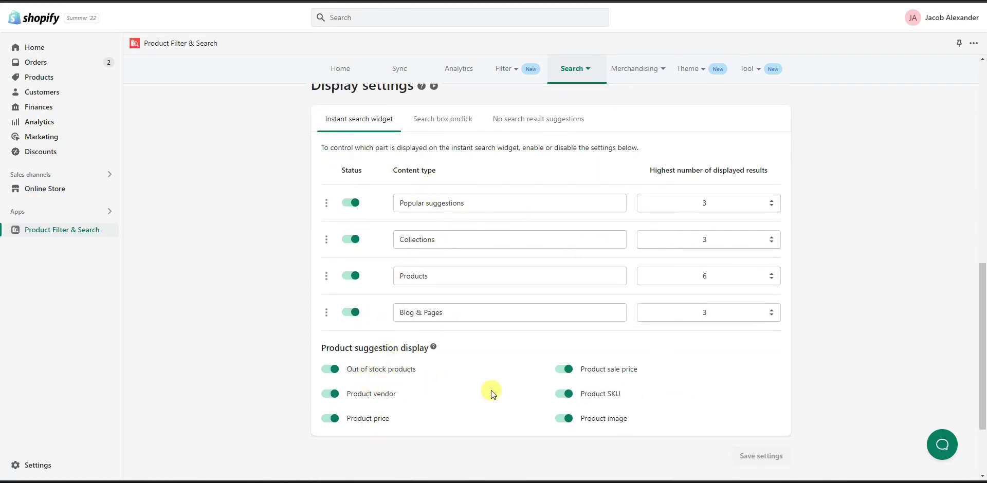
scroll(555, 340, up, 2)
scroll(603, 205, up, 5)
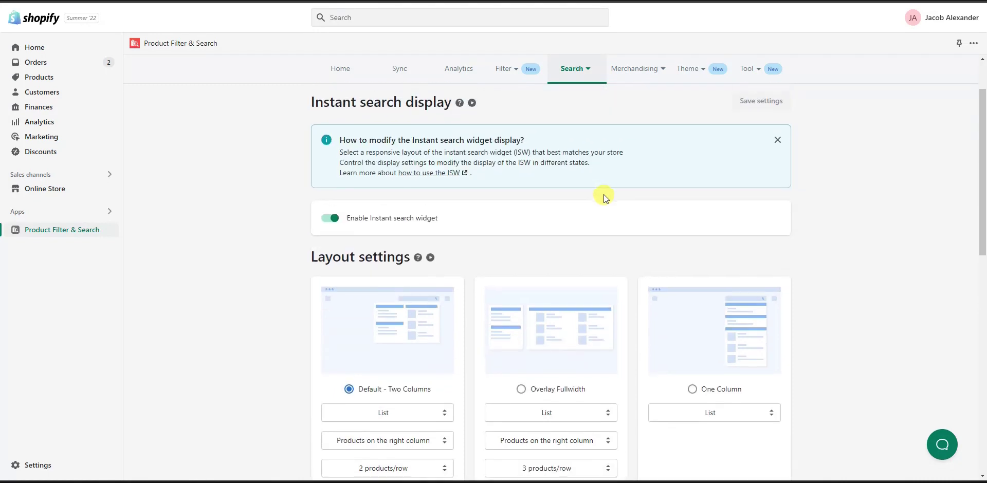
click(588, 77)
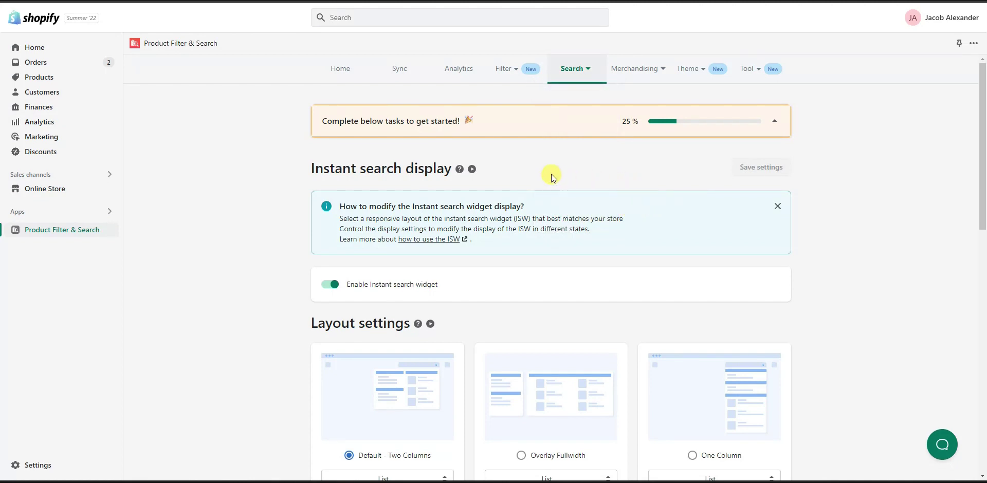
Open the Product ranking page for merchandising and review the ranking options in the product list.
mouse_move(650, 81)
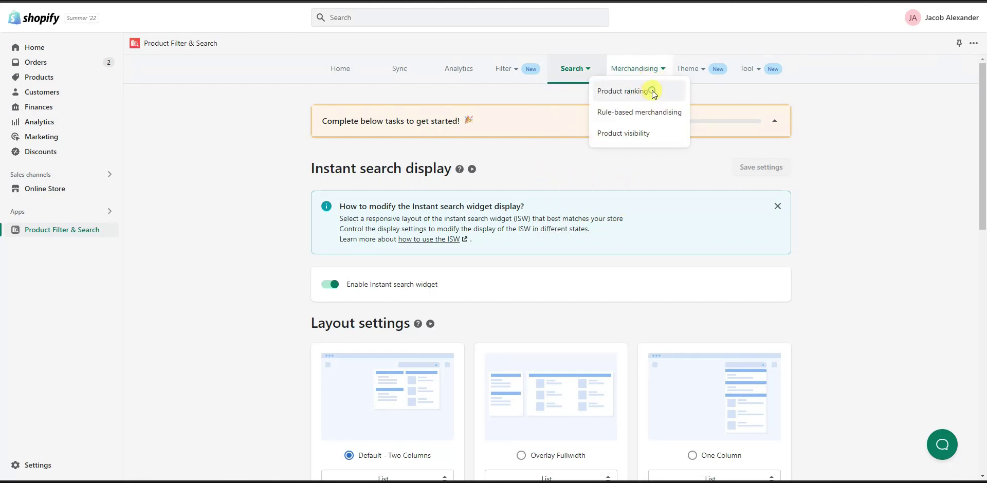
click(653, 95)
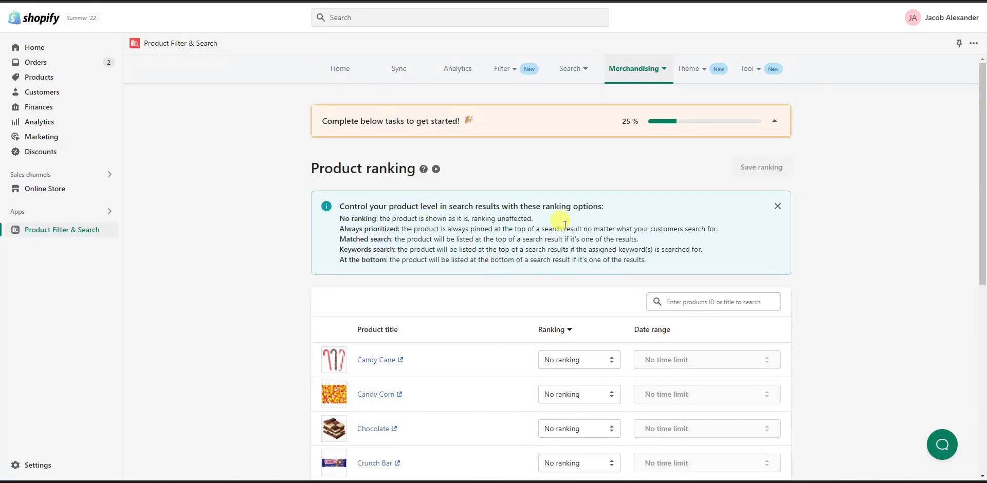
scroll(564, 227, down, 3)
scroll(511, 238, up, 3)
Open the filter and search app's Analytics and review the sales, filter click and search figures and the collections charts.
click(463, 73)
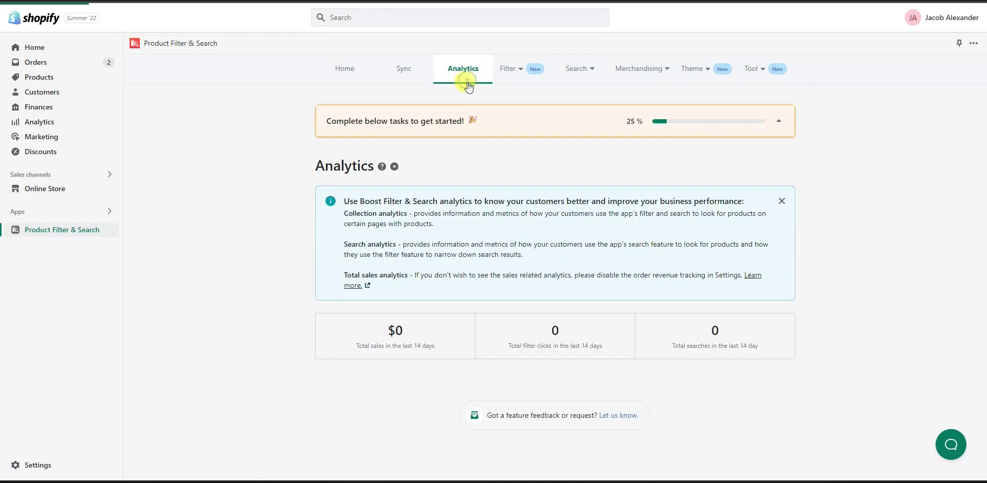
scroll(862, 300, down, 7)
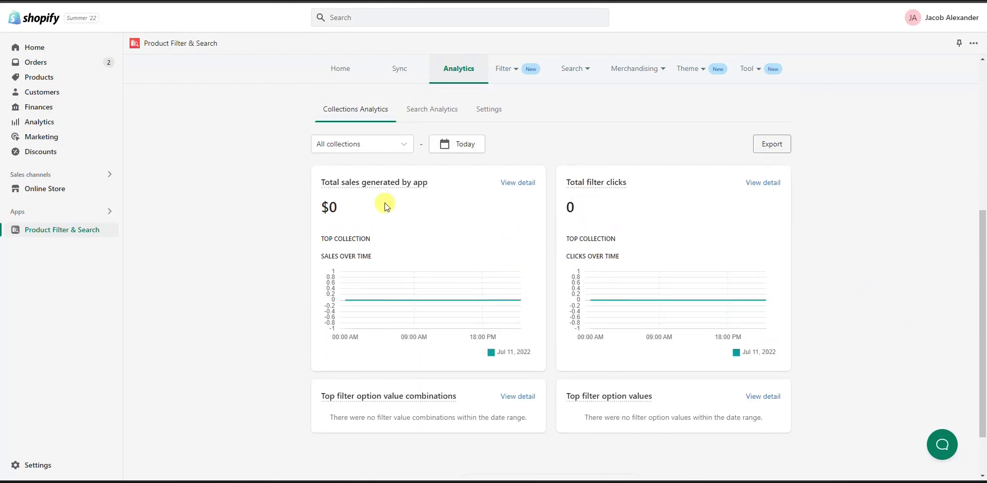
scroll(523, 262, up, 1)
scroll(634, 242, up, 1)
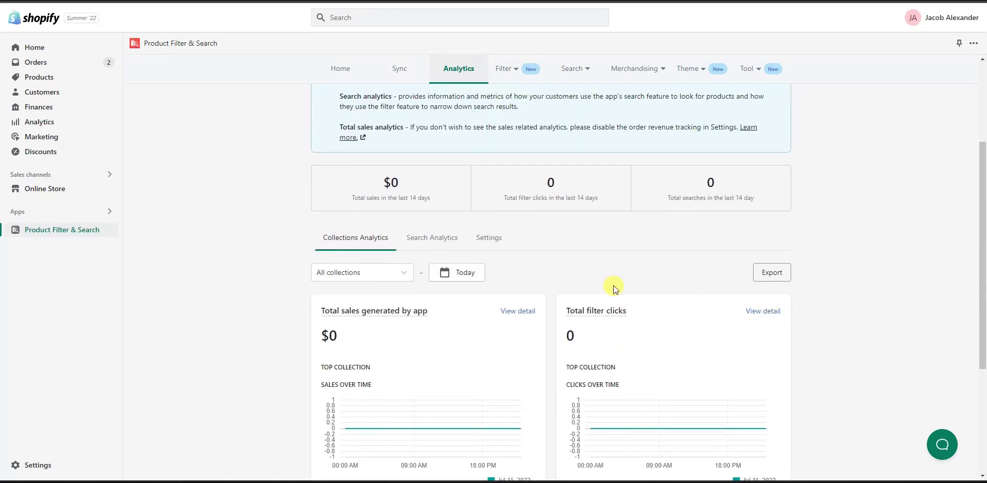
scroll(616, 287, up, 1)
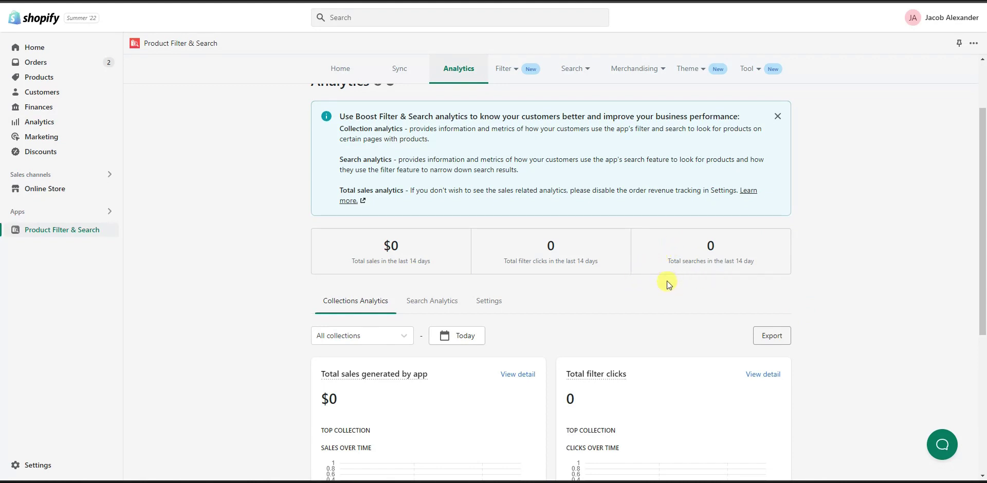
scroll(755, 295, up, 2)
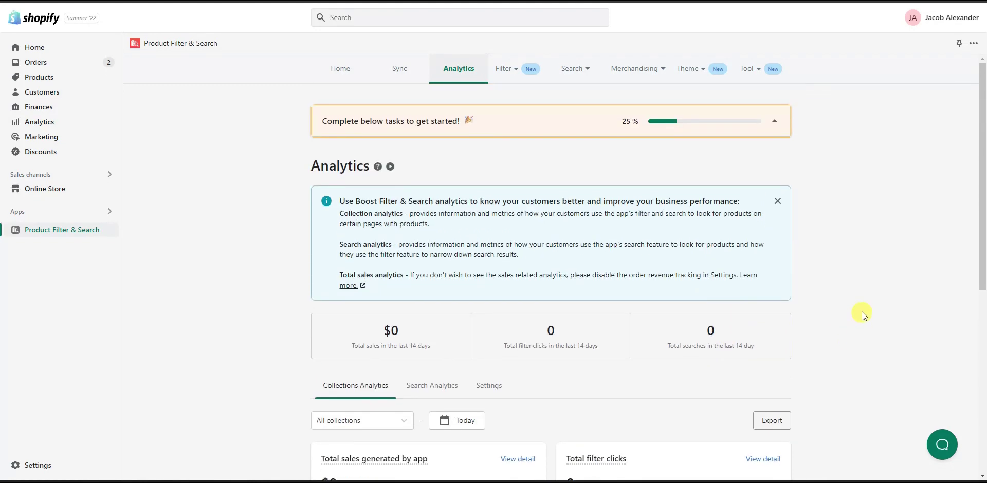